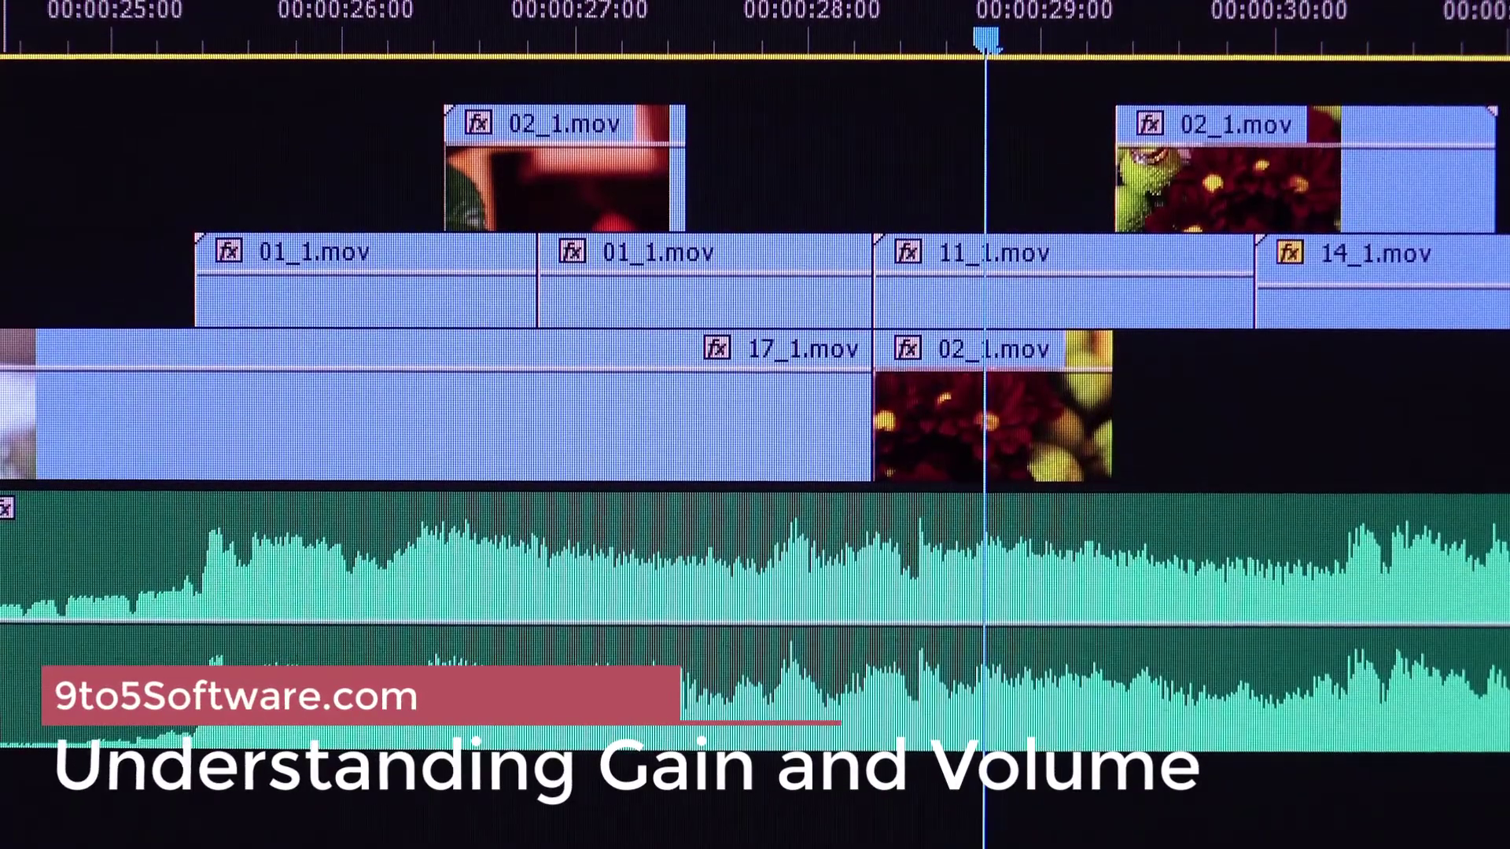
# - Cut the audio clip just before 00:00:26:00 and remove a section after the cut, closing the gap
pyautogui.scroll(-1, 148, 382)
pyautogui.scroll(5, 67, 440)
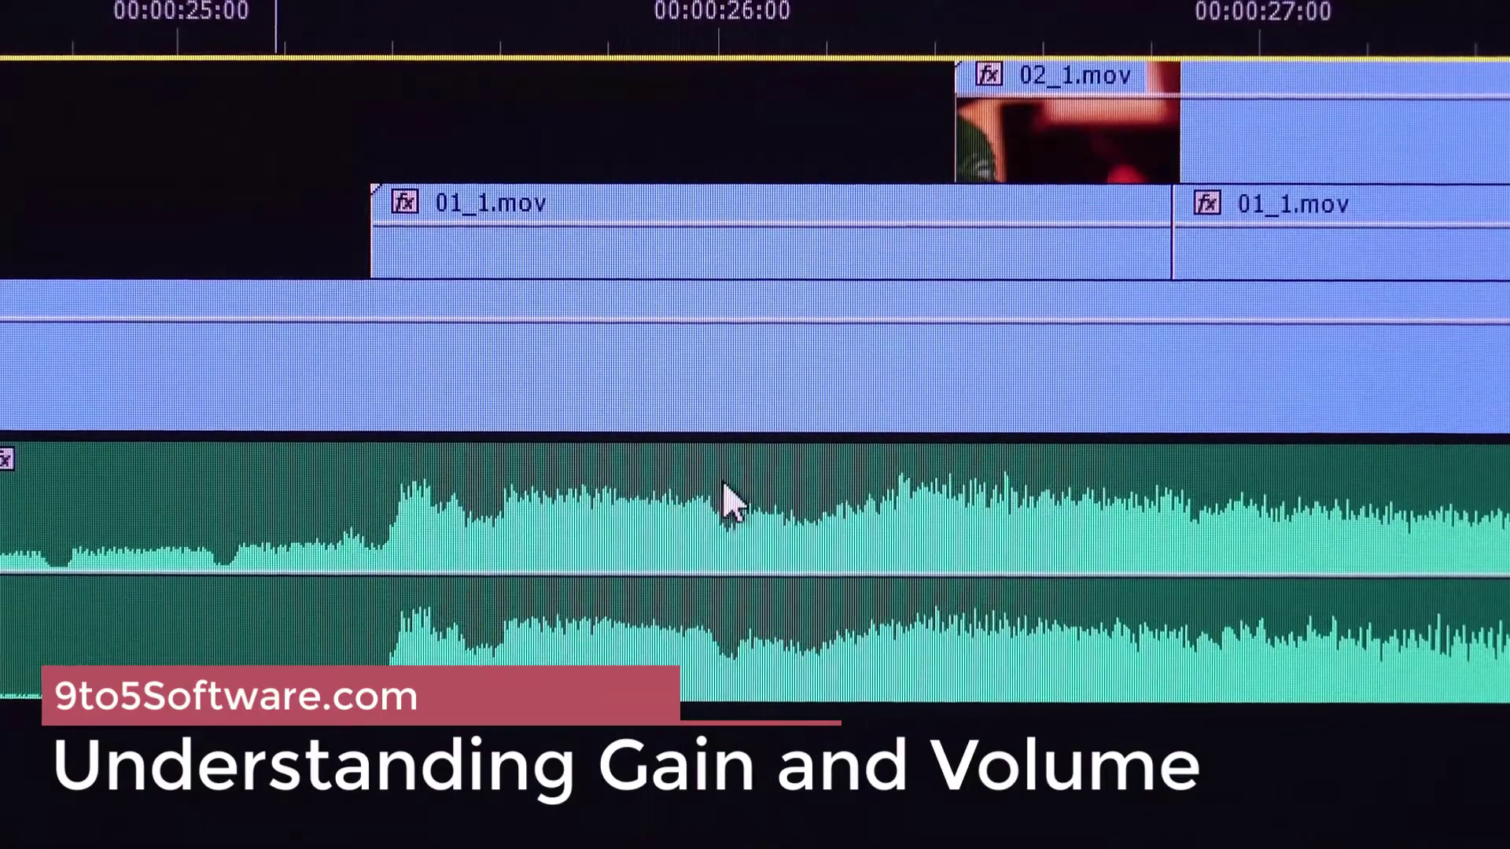
pyautogui.press('c')
pyautogui.click(675, 507)
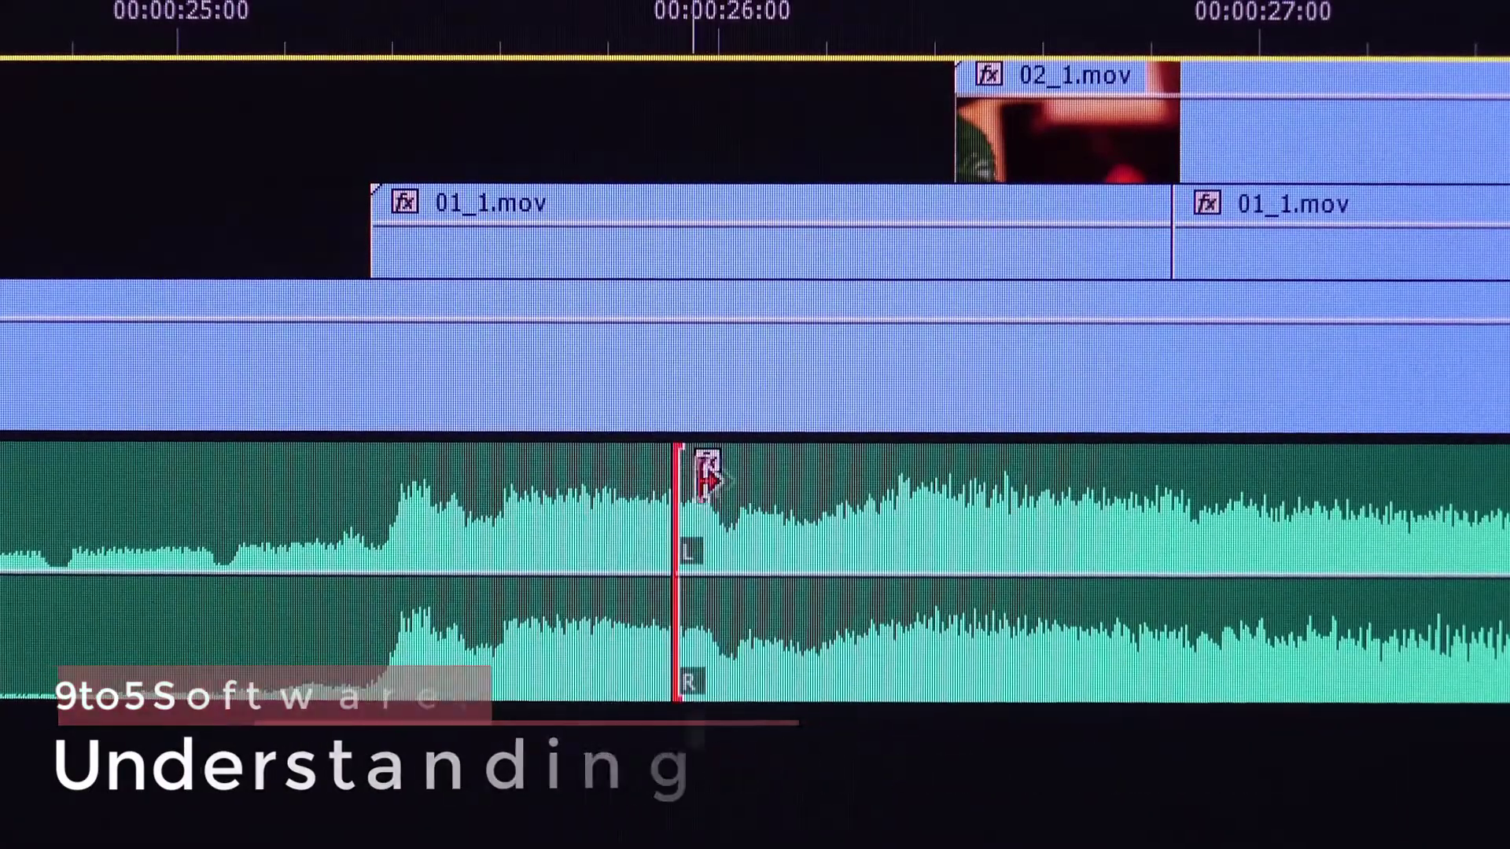
pyautogui.moveTo(704, 484); pyautogui.dragTo(1140, 507)
pyautogui.moveTo(1335, 566); pyautogui.dragTo(903, 556)
pyautogui.hscroll(5, 755, 441)
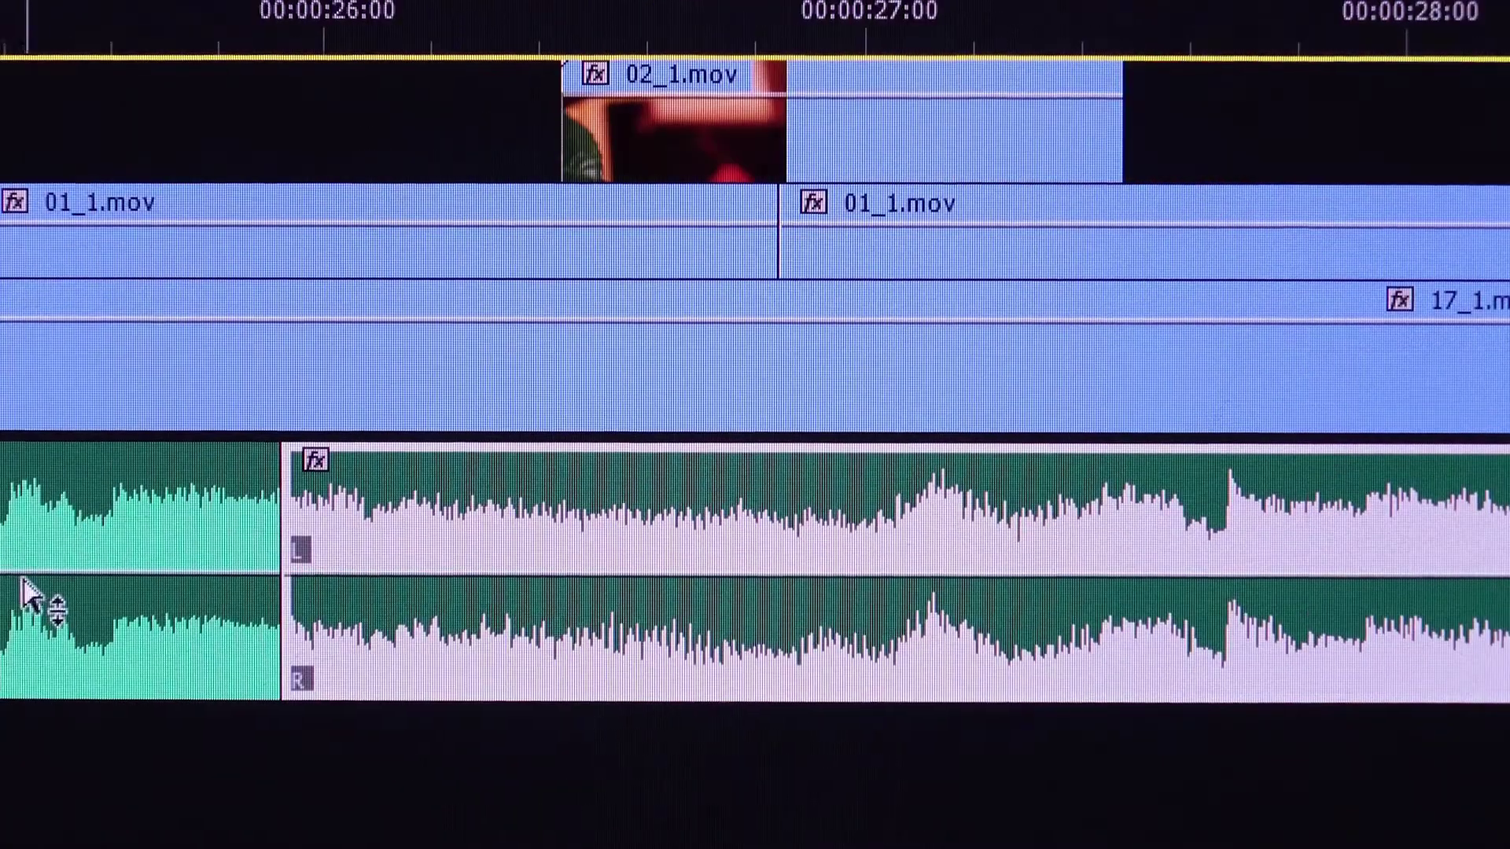
# - Trim a frame or so more from the start of the second audio clip and move it back against the first
pyautogui.scroll(4, 28, 581)
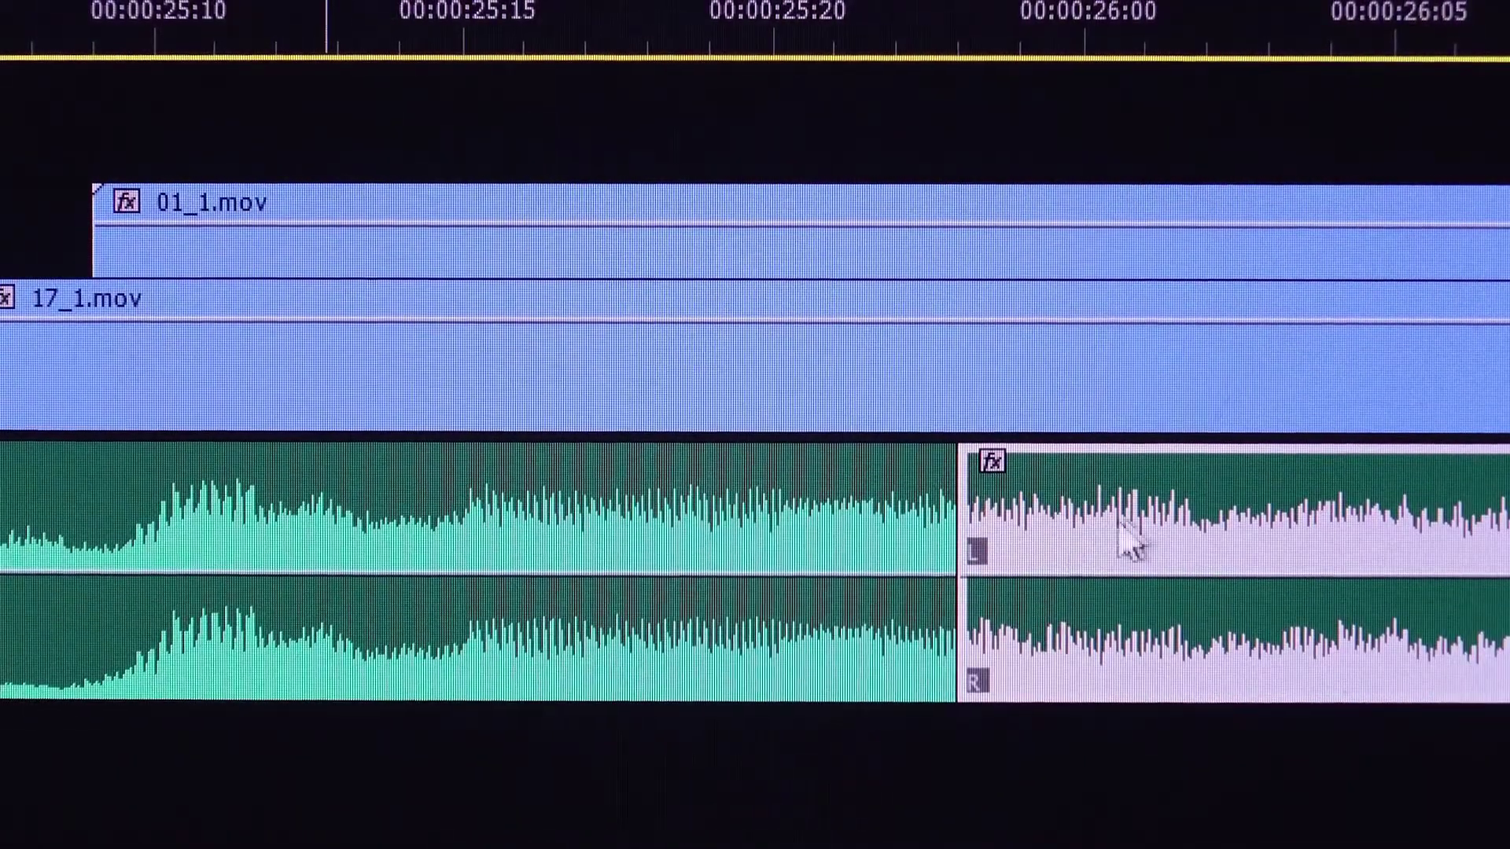
pyautogui.moveTo(1121, 519)
pyautogui.mouseDown()
pyautogui.moveTo(783, 515)
pyautogui.moveTo(1124, 543)
pyautogui.mouseUp()
pyautogui.scroll(1, 893, 583)
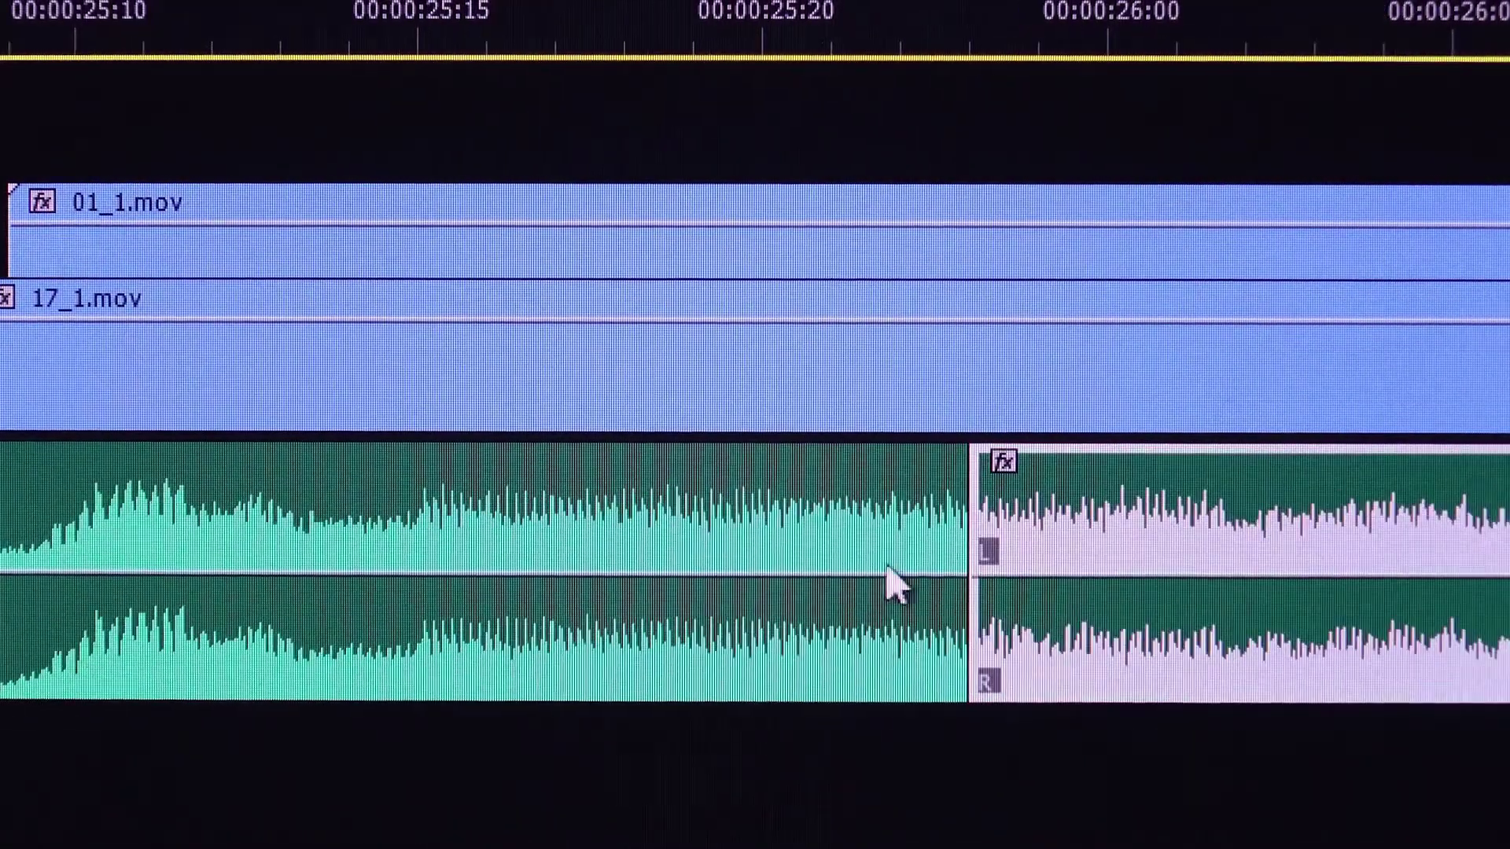
pyautogui.moveTo(987, 495); pyautogui.dragTo(1050, 497)
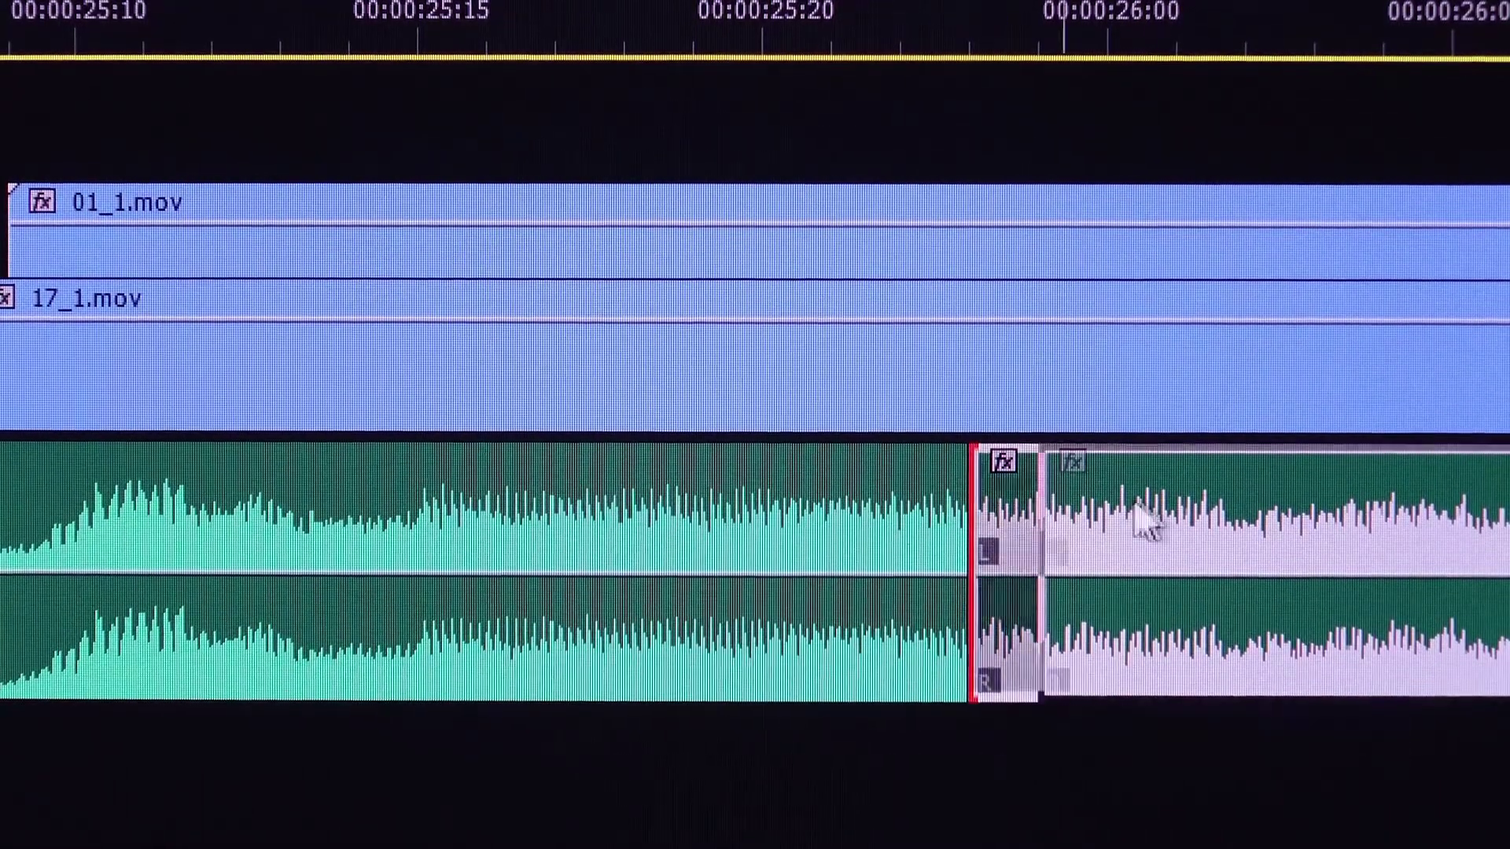
pyautogui.moveTo(1141, 508); pyautogui.dragTo(1079, 500)
pyautogui.scroll(-3, 972, 485)
pyautogui.scroll(-1, 943, 487)
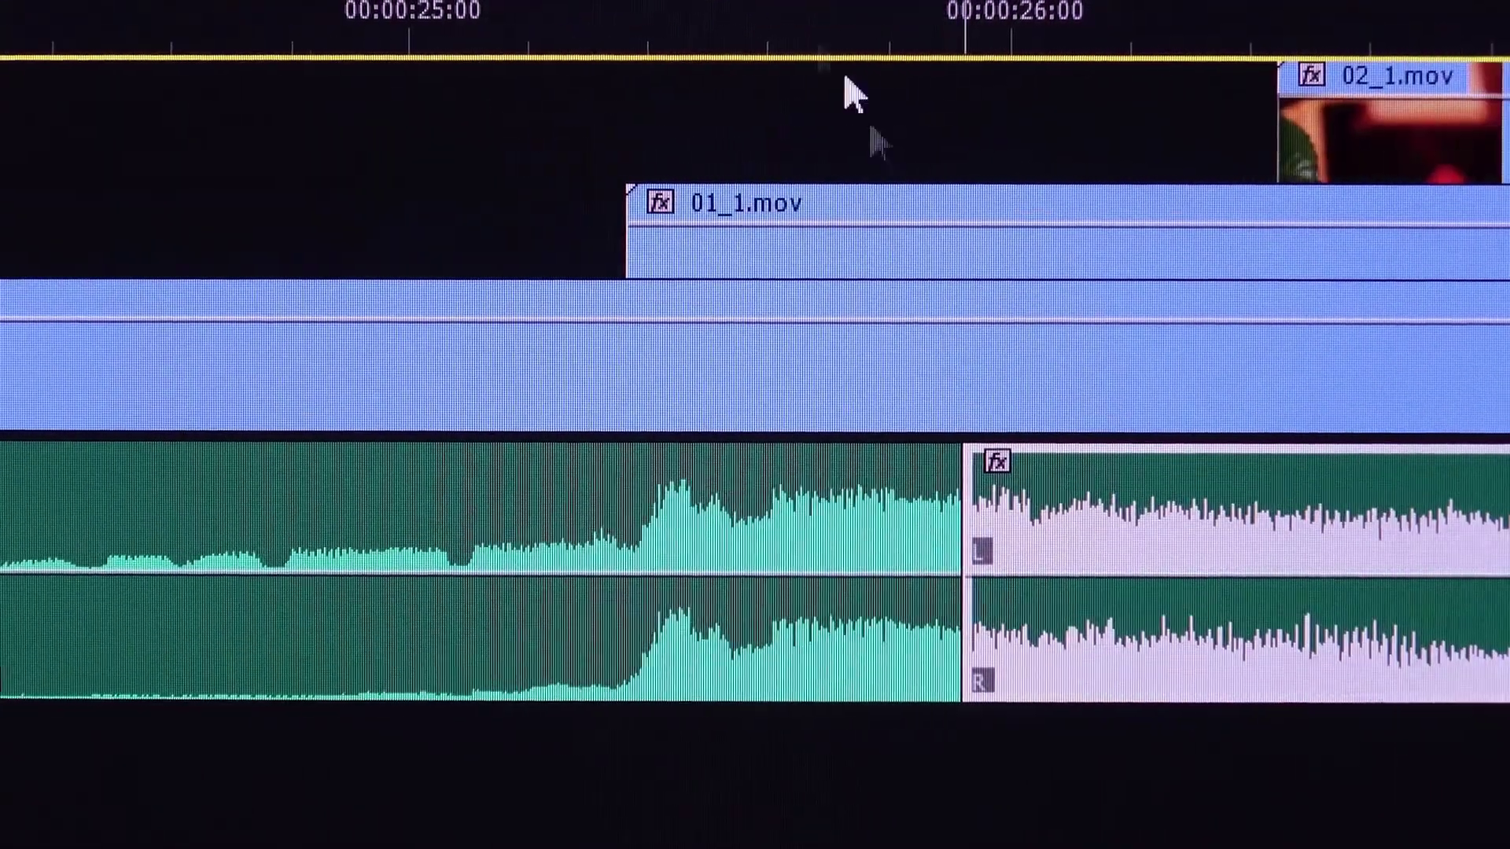
# - Scrub the playhead across the audio cut to about midway between 00:00:26:00 and 00:00:27:00
pyautogui.moveTo(578, 15); pyautogui.dragTo(867, 86)
pyautogui.scroll(-3, 755, 488)
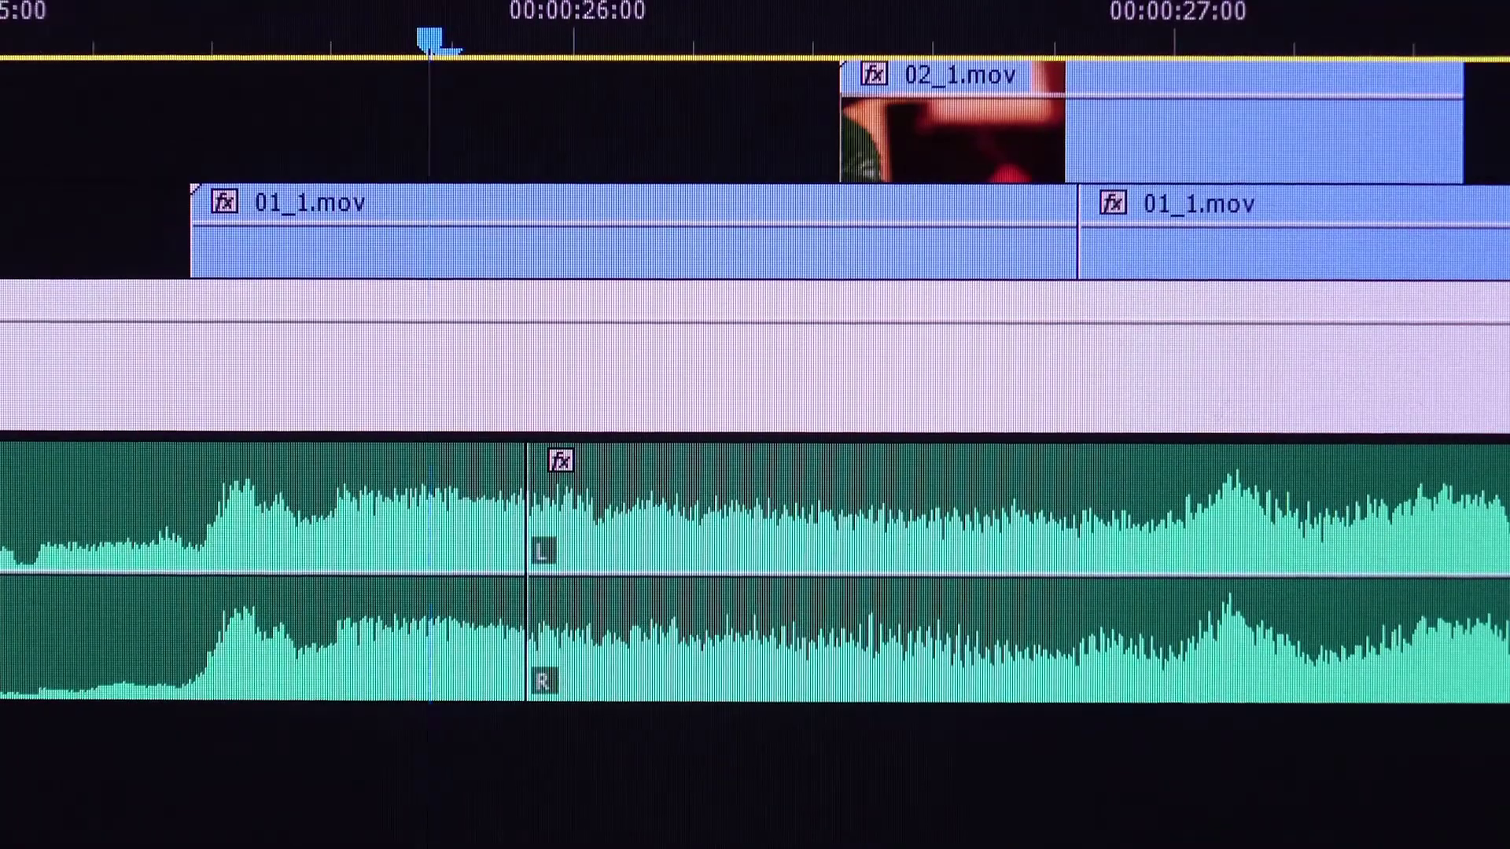
pyautogui.click(480, 40)
pyautogui.moveTo(482, 40); pyautogui.dragTo(863, 110)
# - Cut the second audio clip just before the playhead and remove a section after the new cut, closing the gap
pyautogui.press('c')
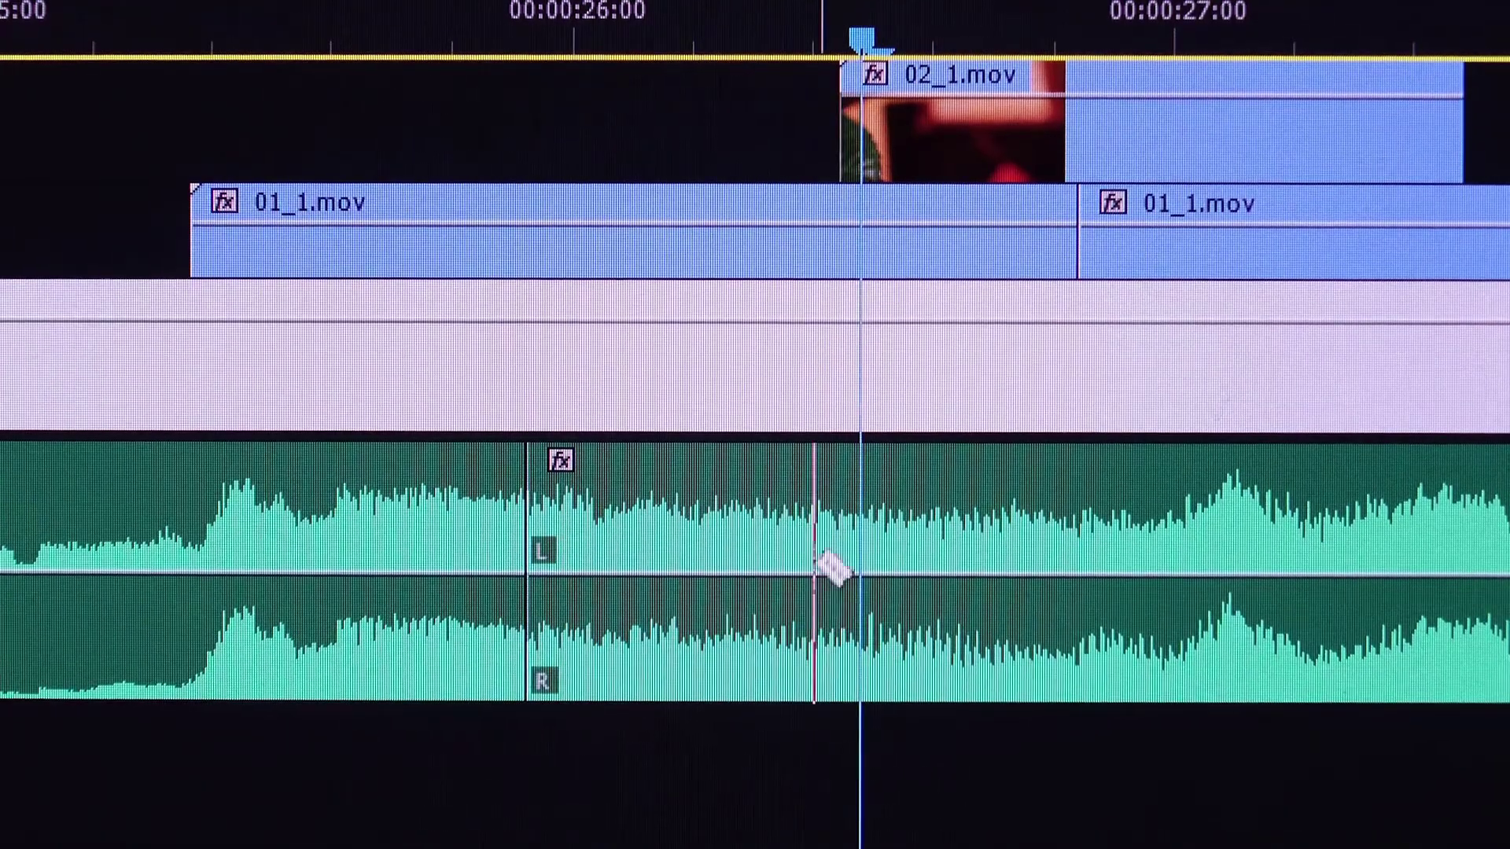
pyautogui.click(816, 552)
pyautogui.press('v')
pyautogui.moveTo(824, 461); pyautogui.dragTo(1234, 522)
pyautogui.moveTo(1244, 534); pyautogui.dragTo(881, 535)
pyautogui.scroll(5, 748, 708)
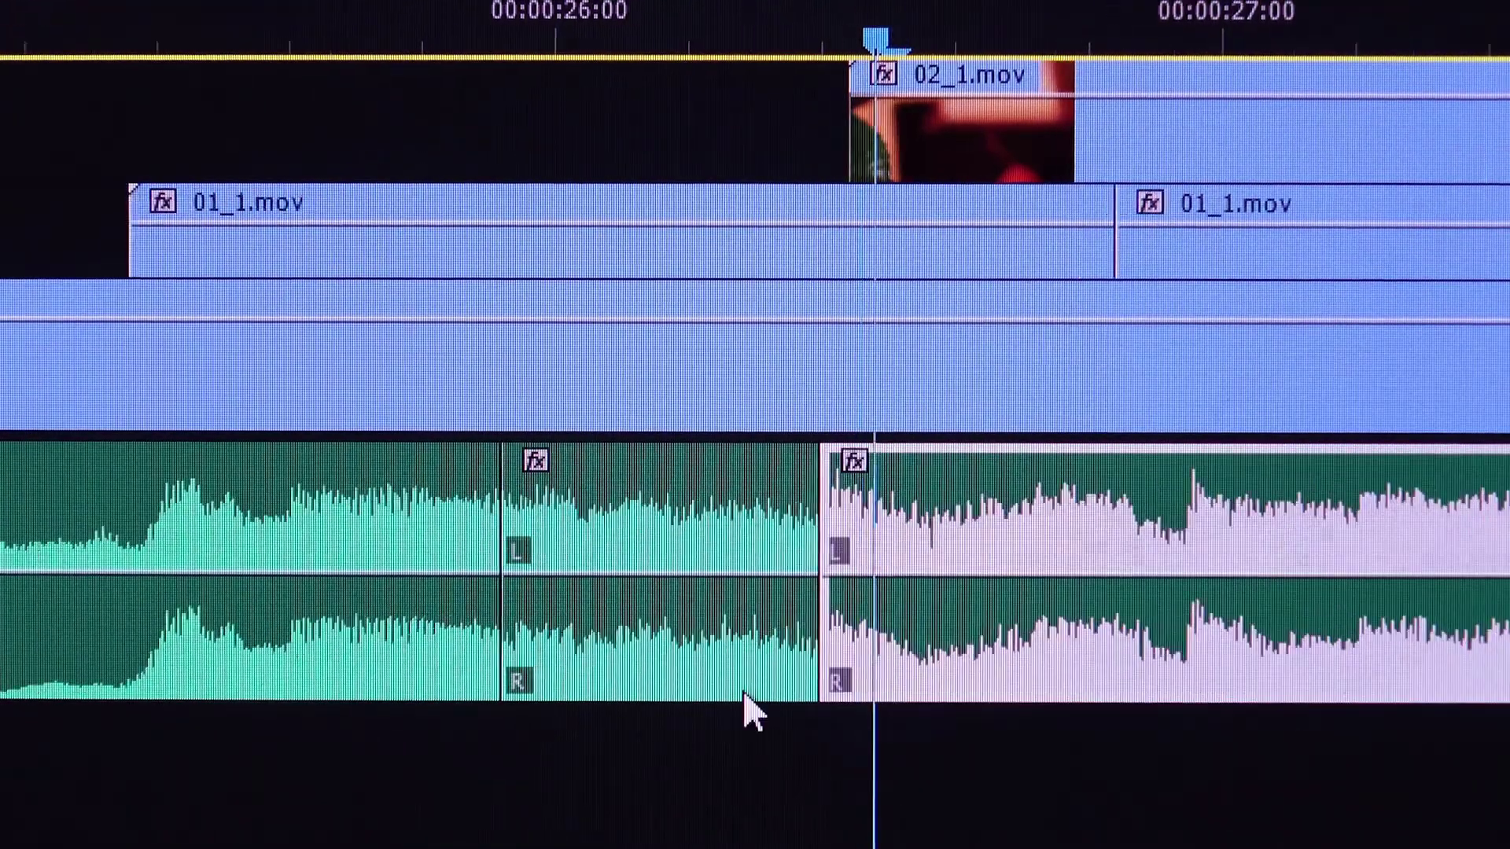
pyautogui.moveTo(960, 491); pyautogui.dragTo(899, 522)
pyautogui.scroll(-2, 900, 522)
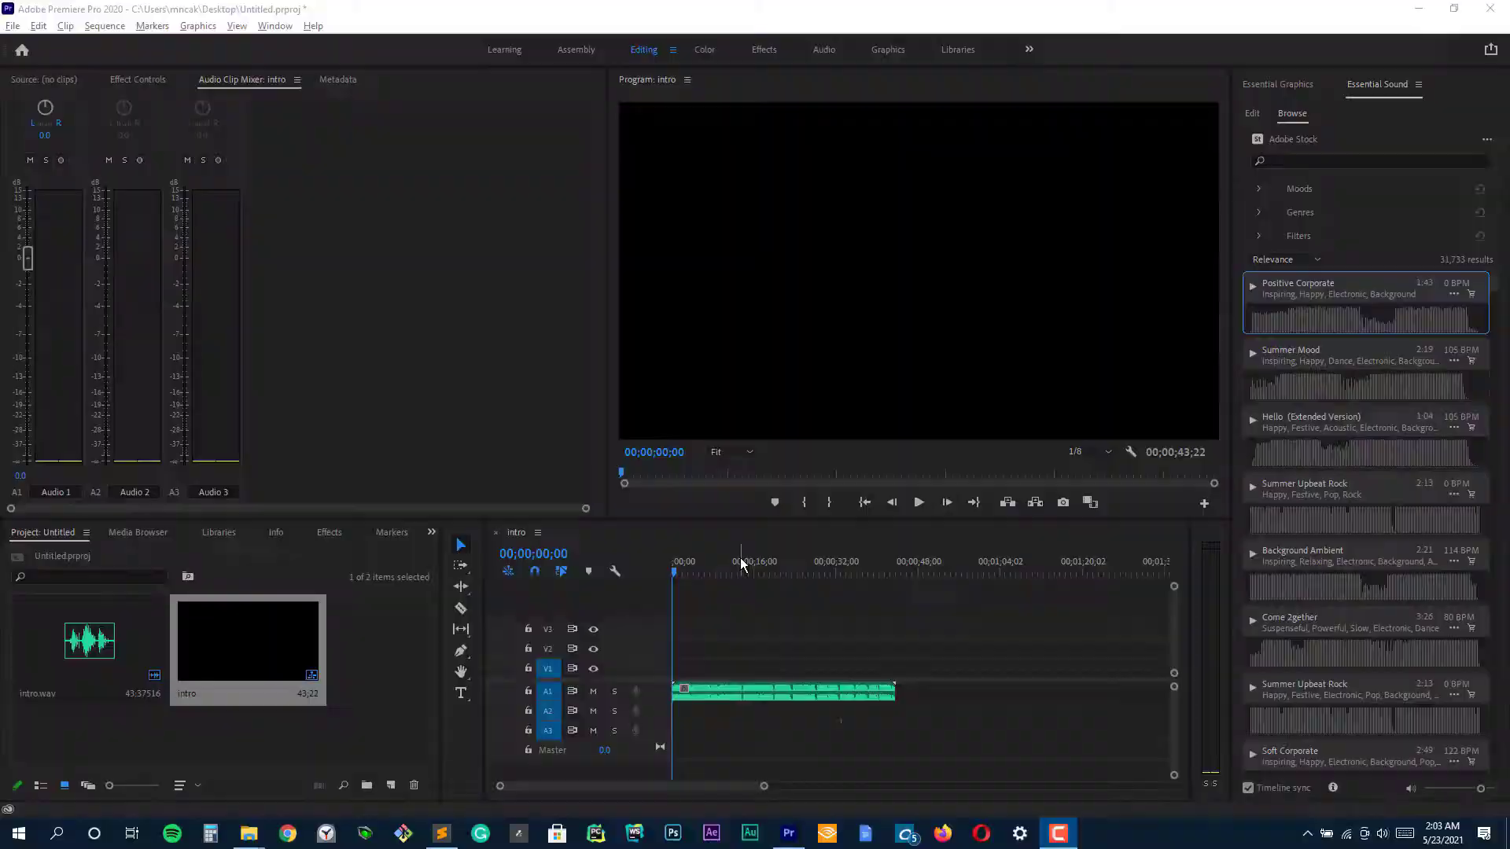
# - Try raising the intro audio clip's volume to about 3.5 dB on Audio 1 in the Audio Clip Mixer, and undo it
pyautogui.moveTo(740, 560); pyautogui.dragTo(670, 561)
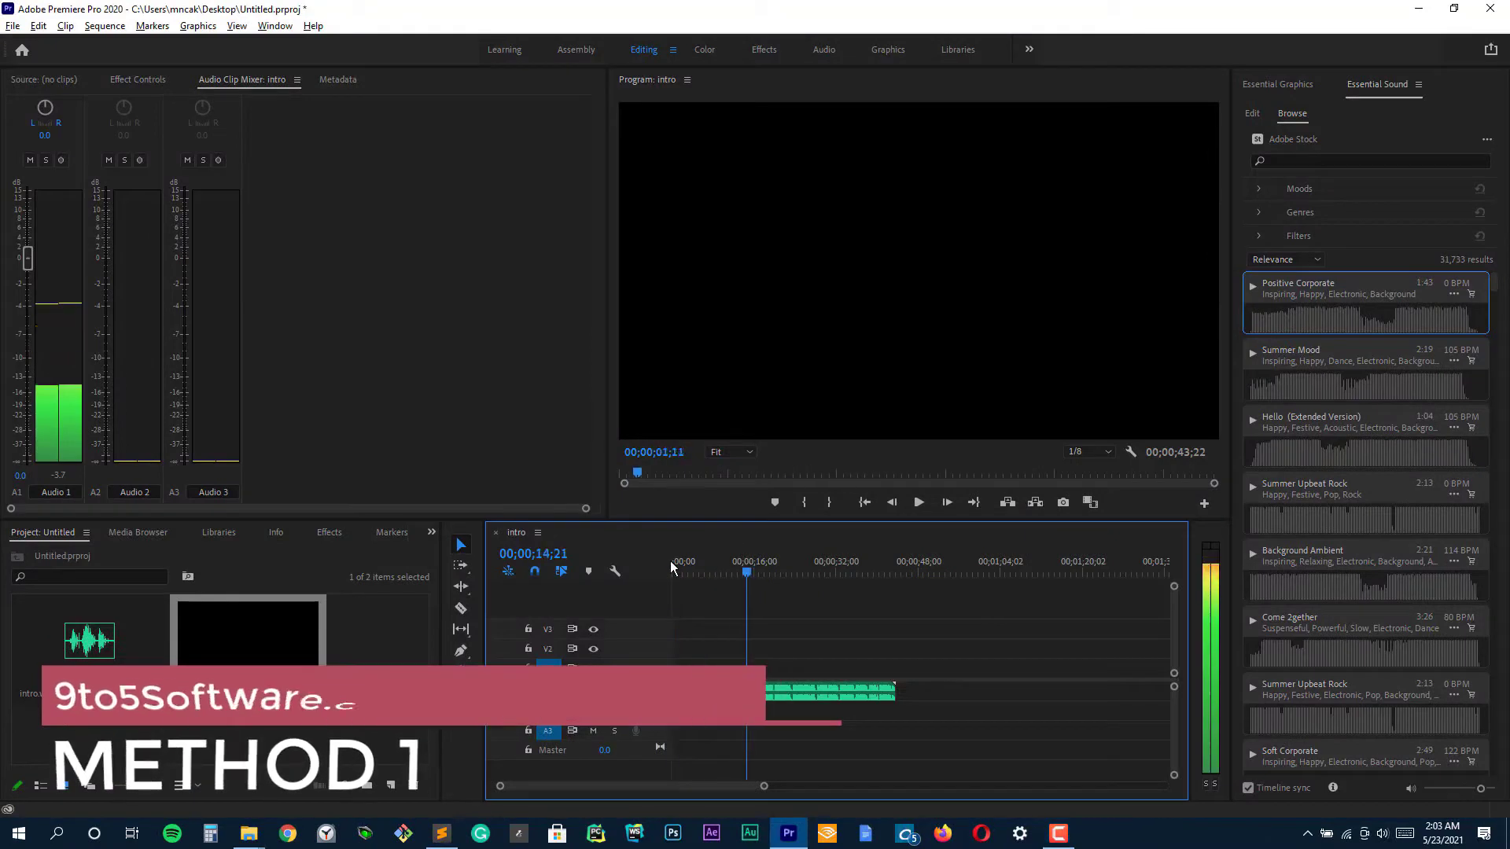
pyautogui.click(700, 692)
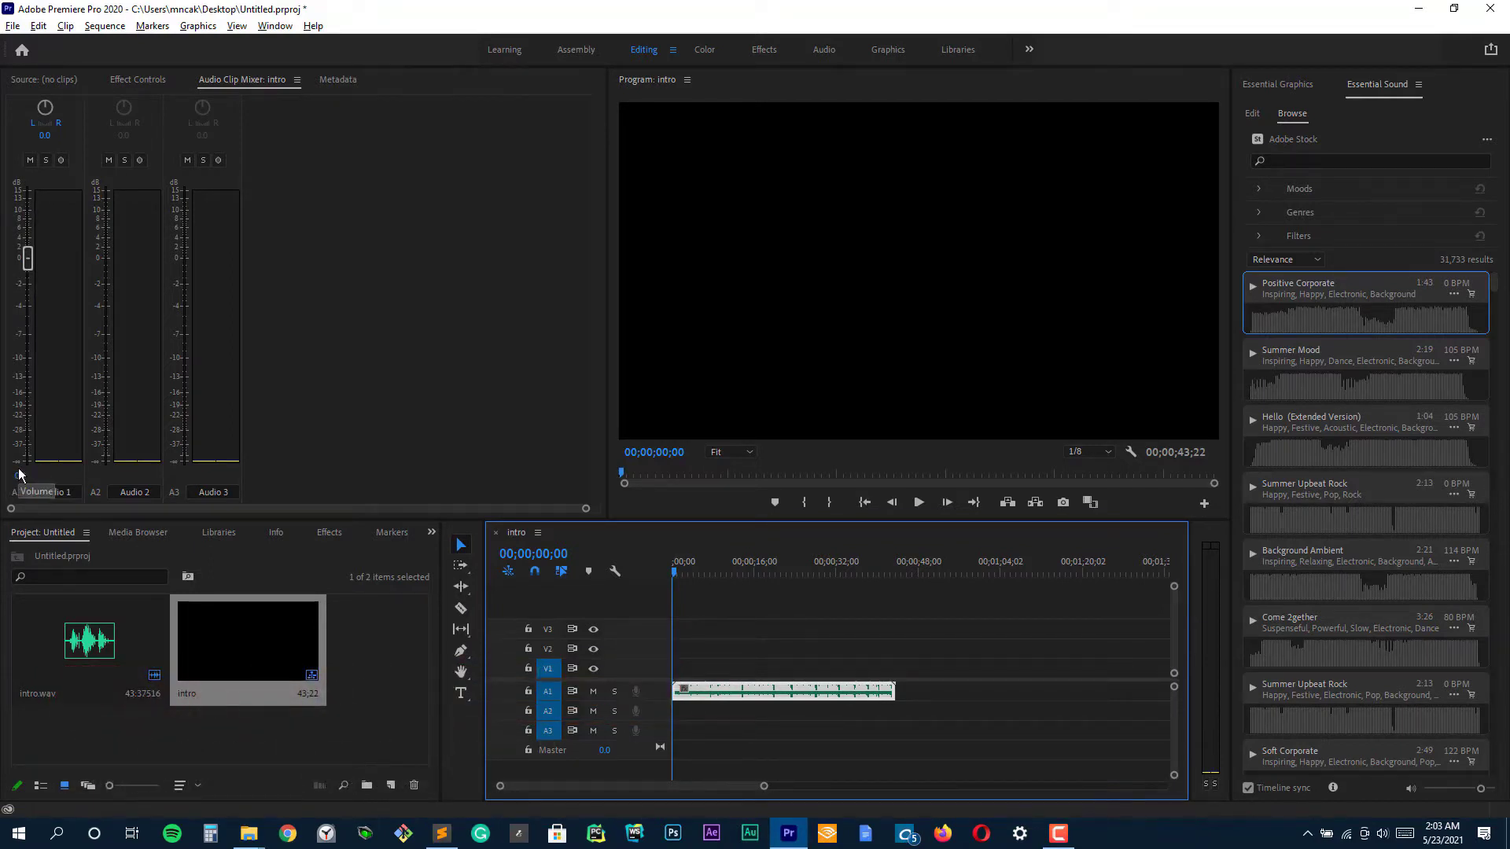
pyautogui.moveTo(19, 474); pyautogui.dragTo(33, 475)
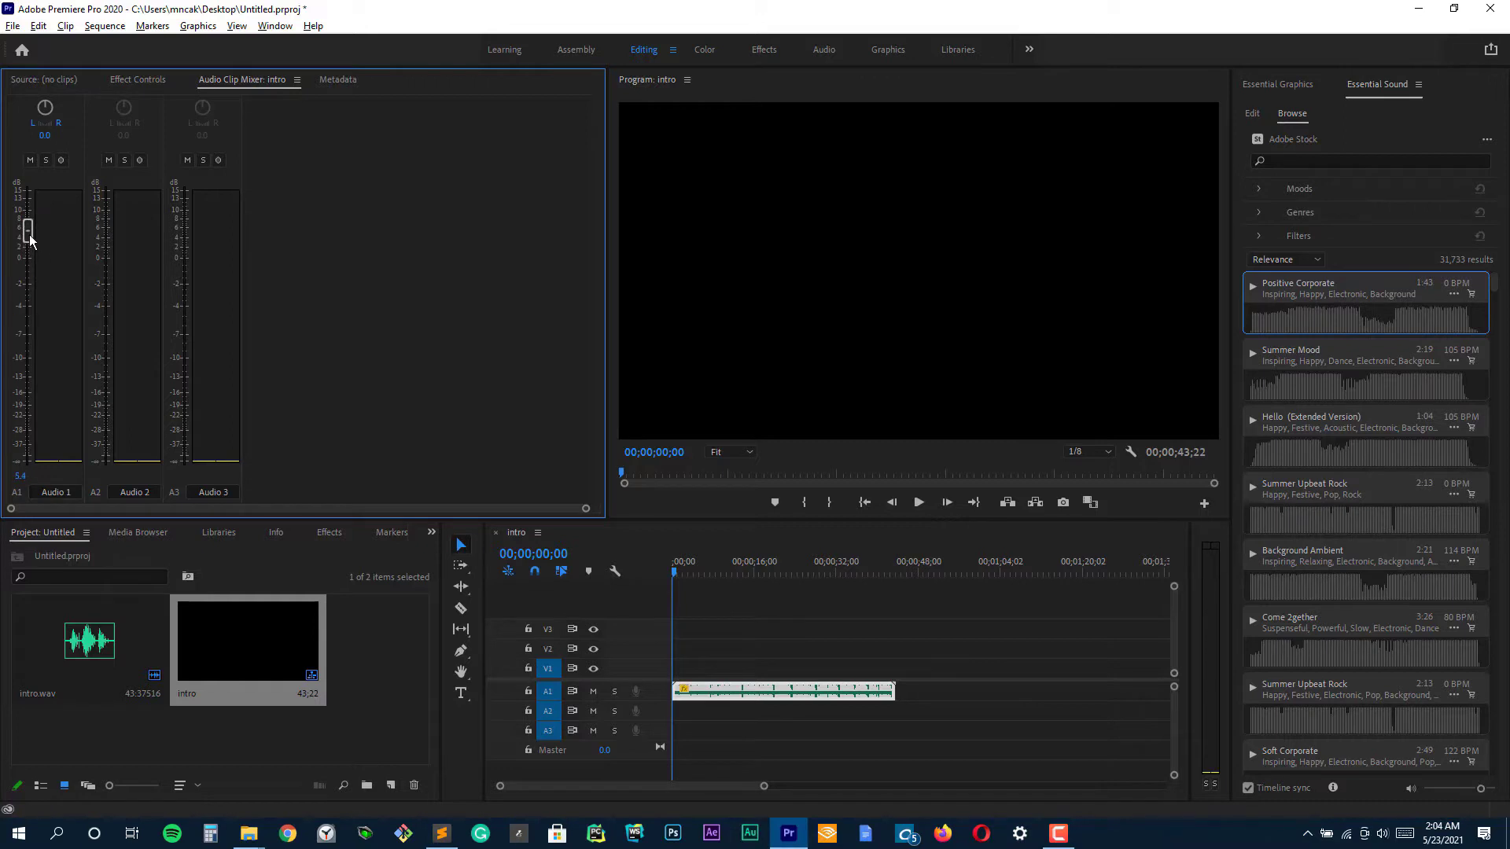
pyautogui.moveTo(30, 236)
pyautogui.mouseDown()
pyautogui.moveTo(29, 260)
pyautogui.moveTo(30, 242)
pyautogui.mouseUp()
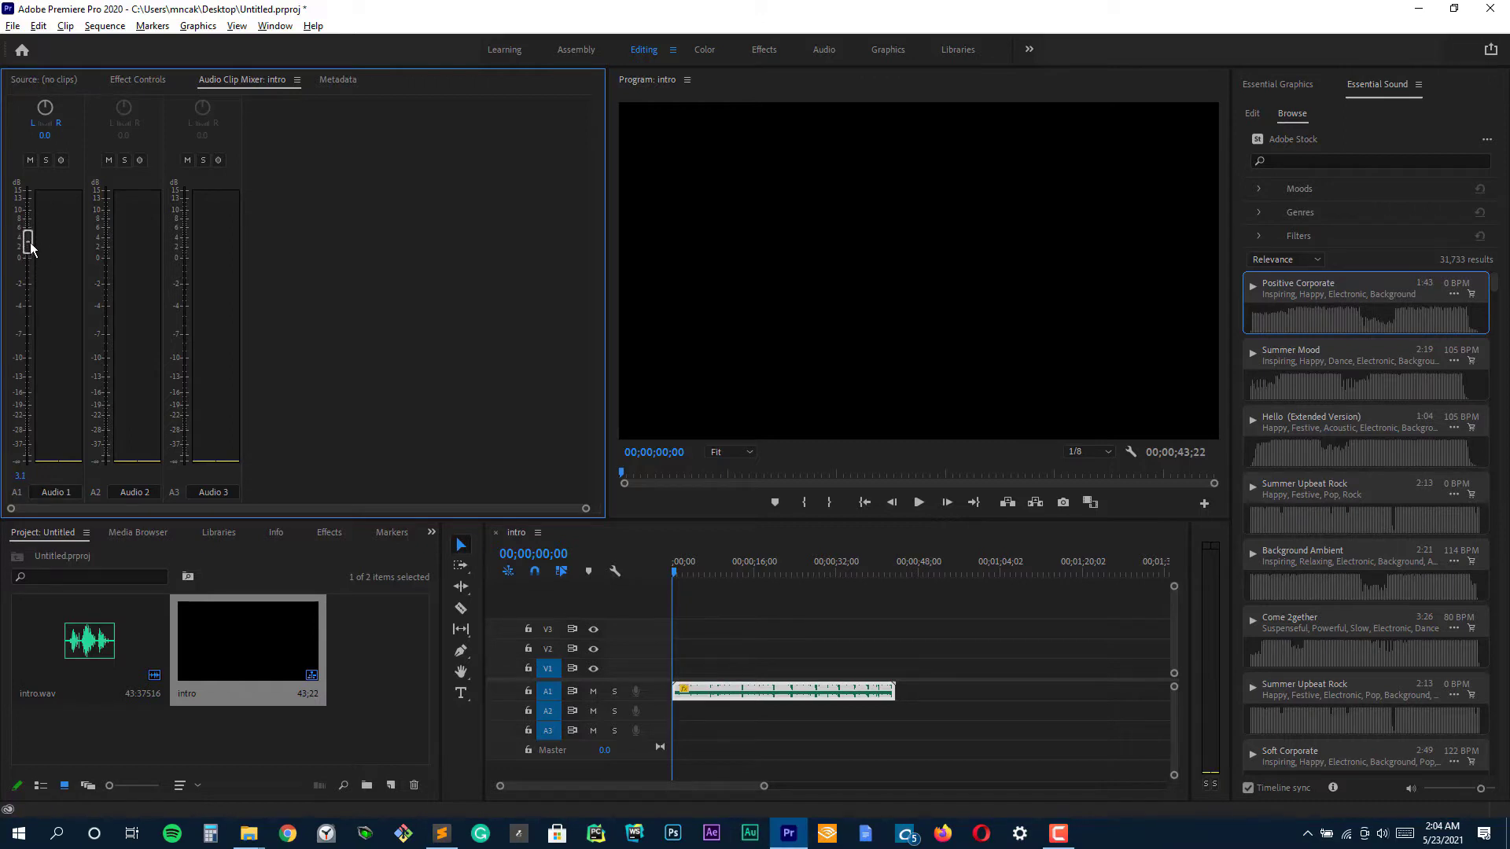
pyautogui.click(736, 639)
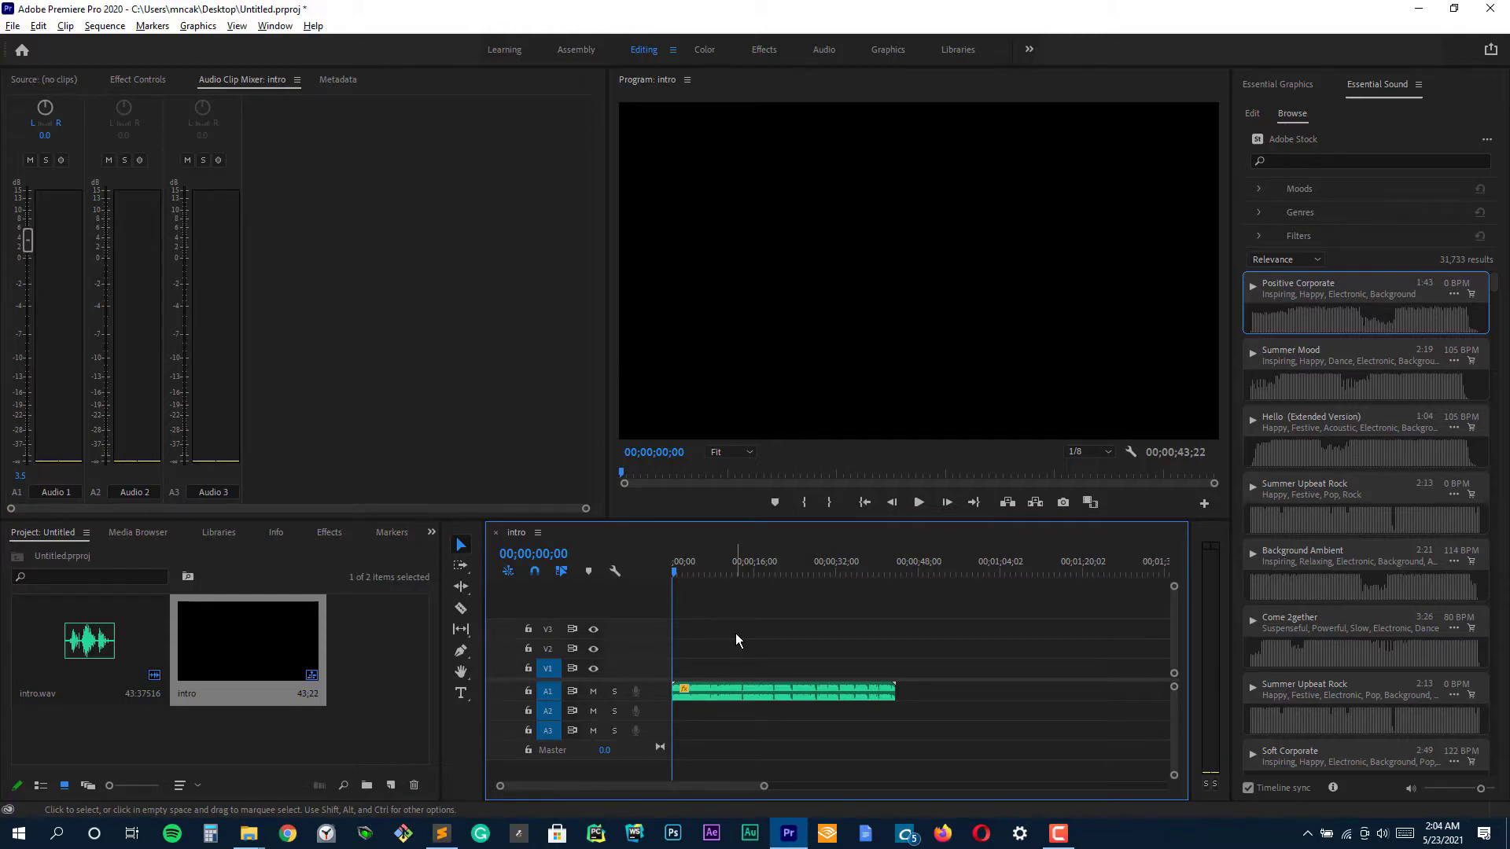
pyautogui.hotkey('ctrl', 'z')
pyautogui.hotkey('ctrl', 'z')
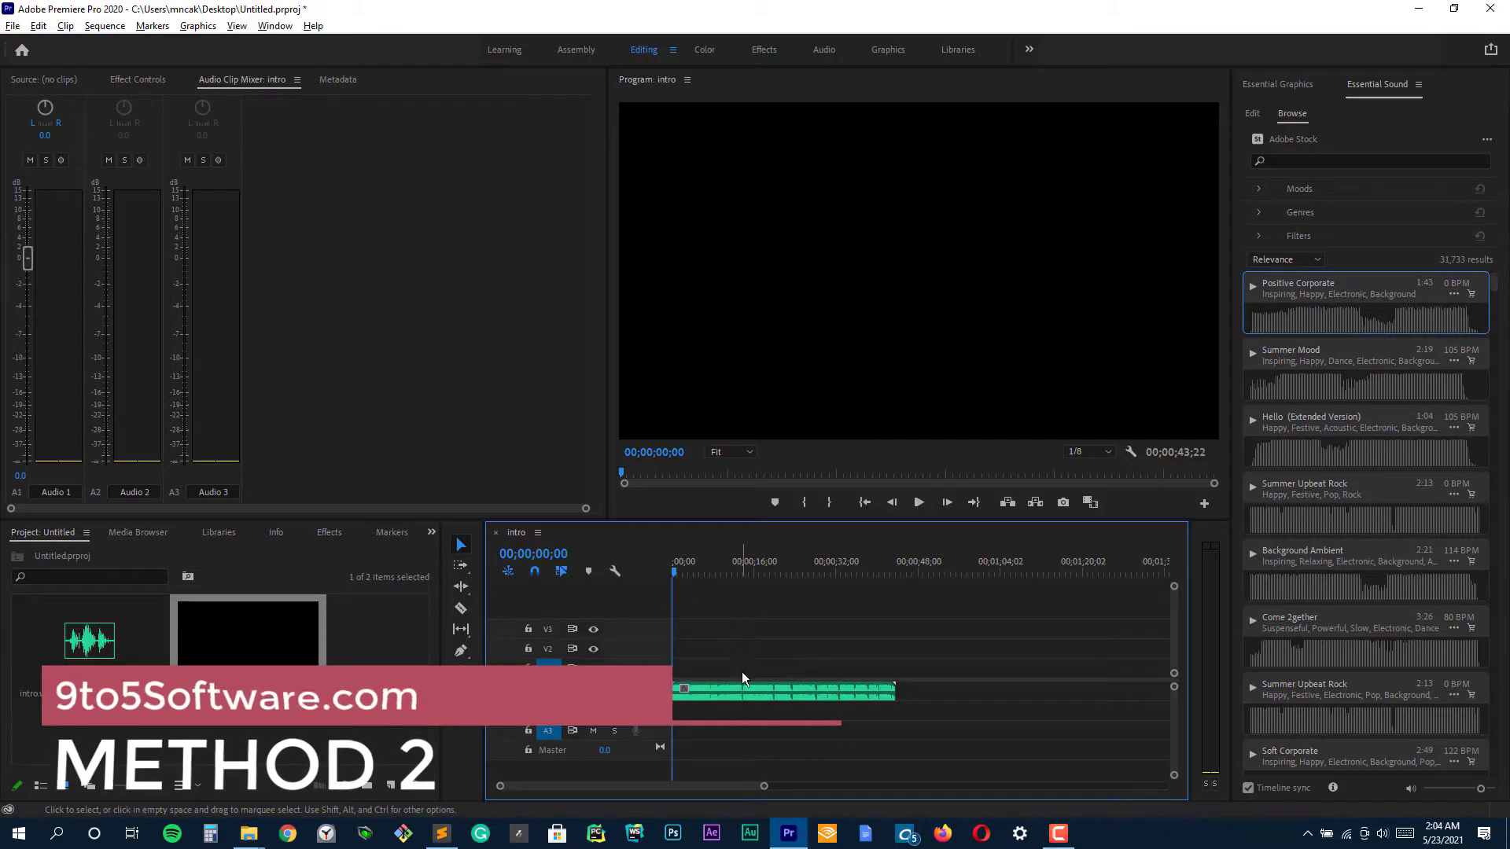
# - Try adjusting the intro audio clip's level with the Audio Gain command, and undo it
pyautogui.rightClick(748, 693)
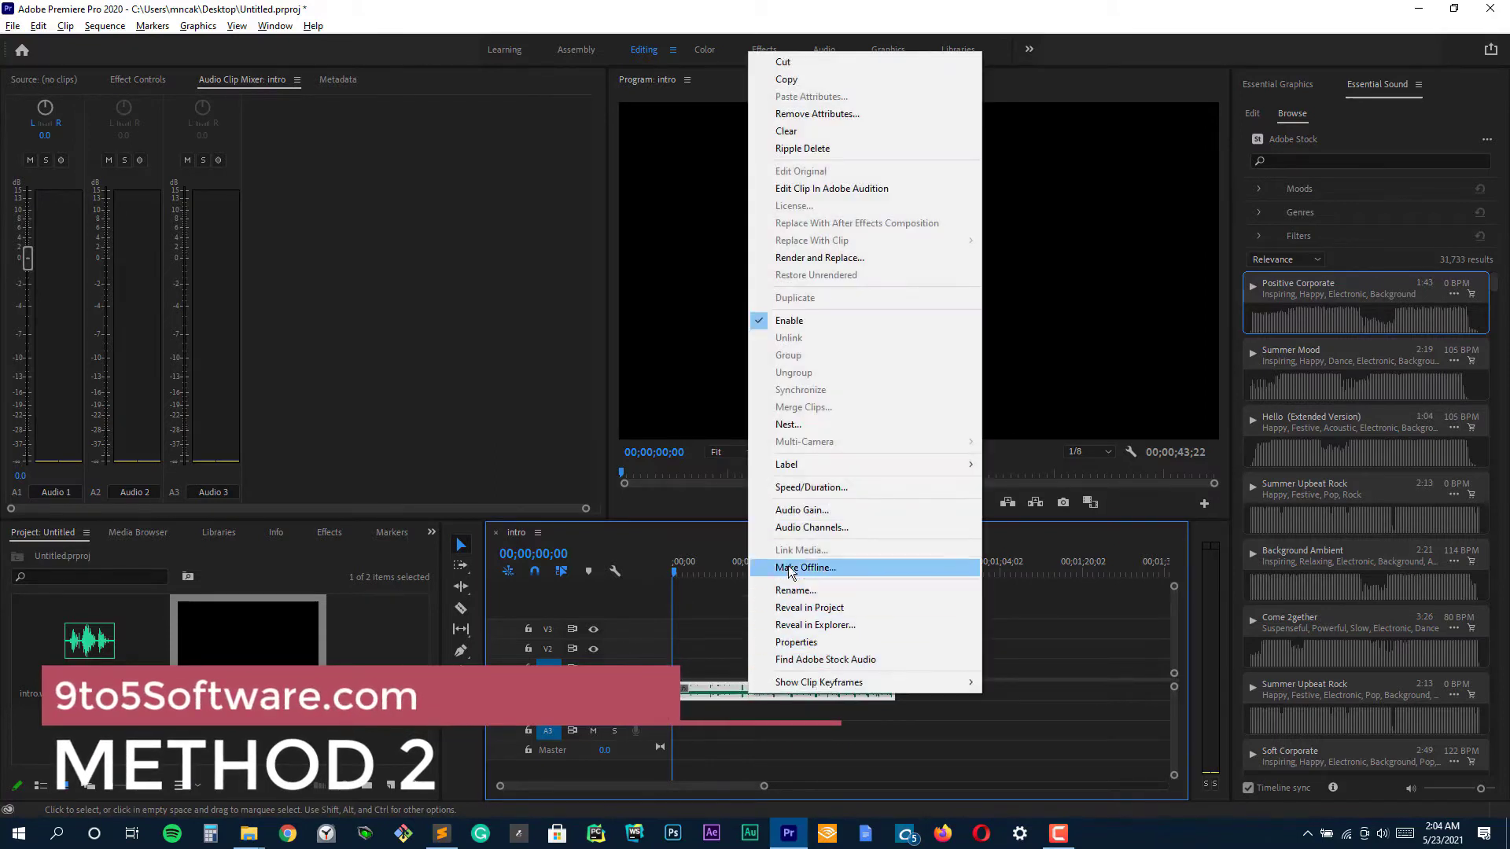
pyautogui.click(791, 511)
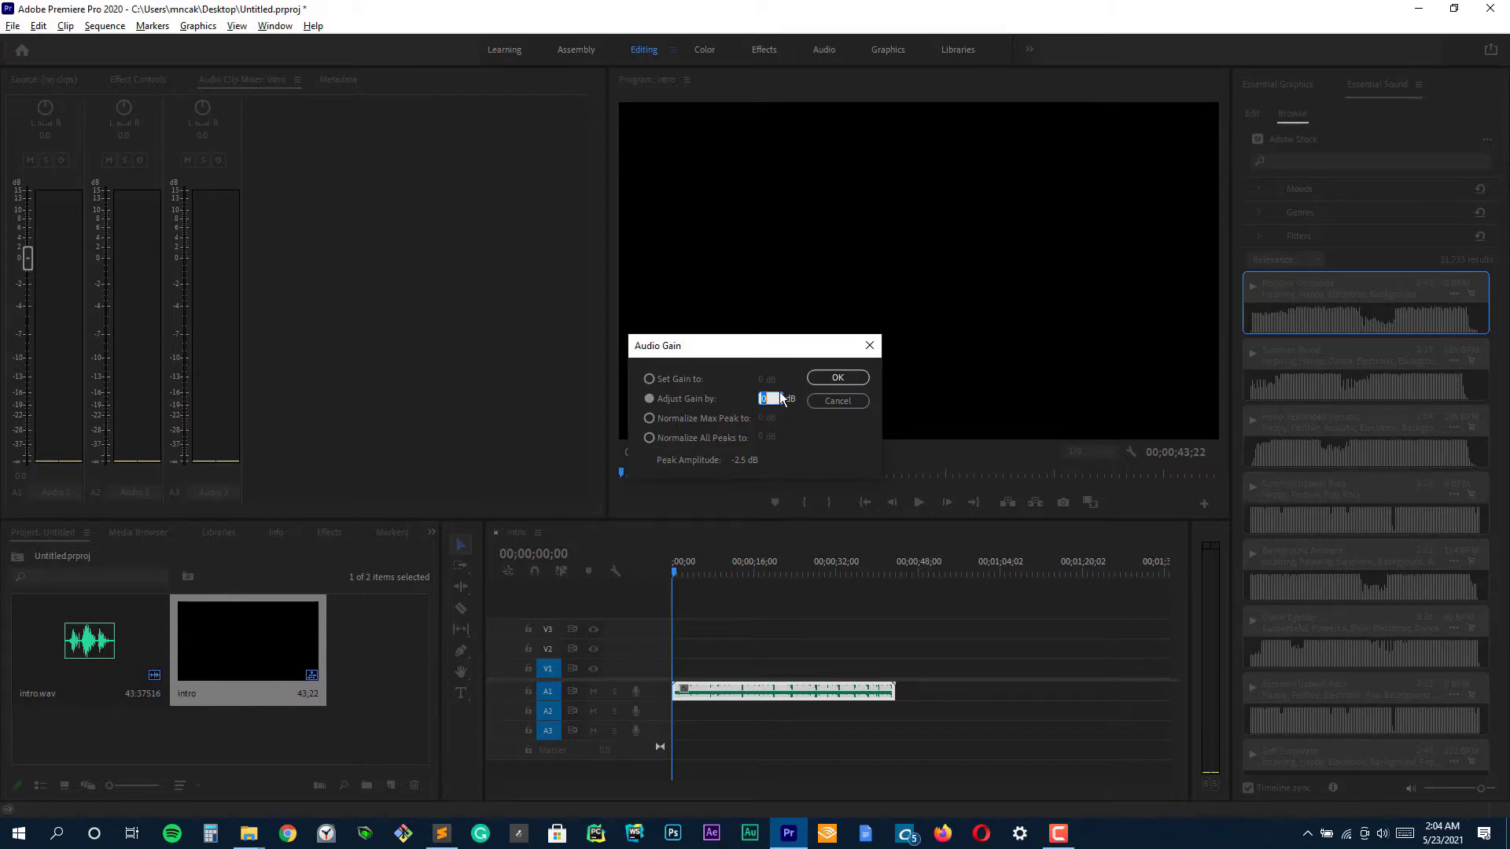
pyautogui.click(794, 435)
pyautogui.moveTo(728, 420); pyautogui.dragTo(689, 419)
pyautogui.click(837, 378)
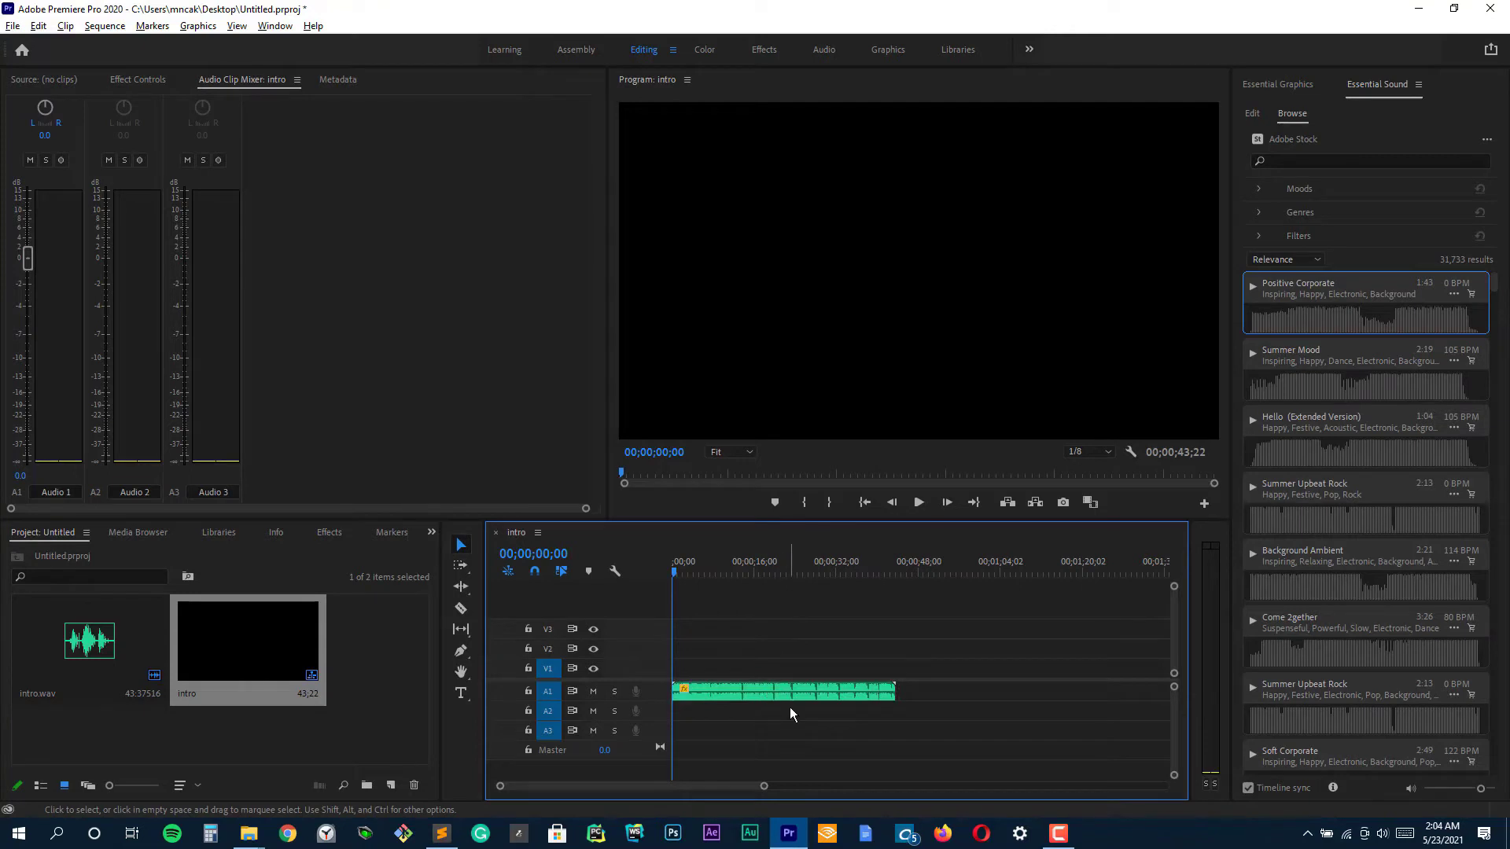
pyautogui.hotkey('ctrl', 'z')
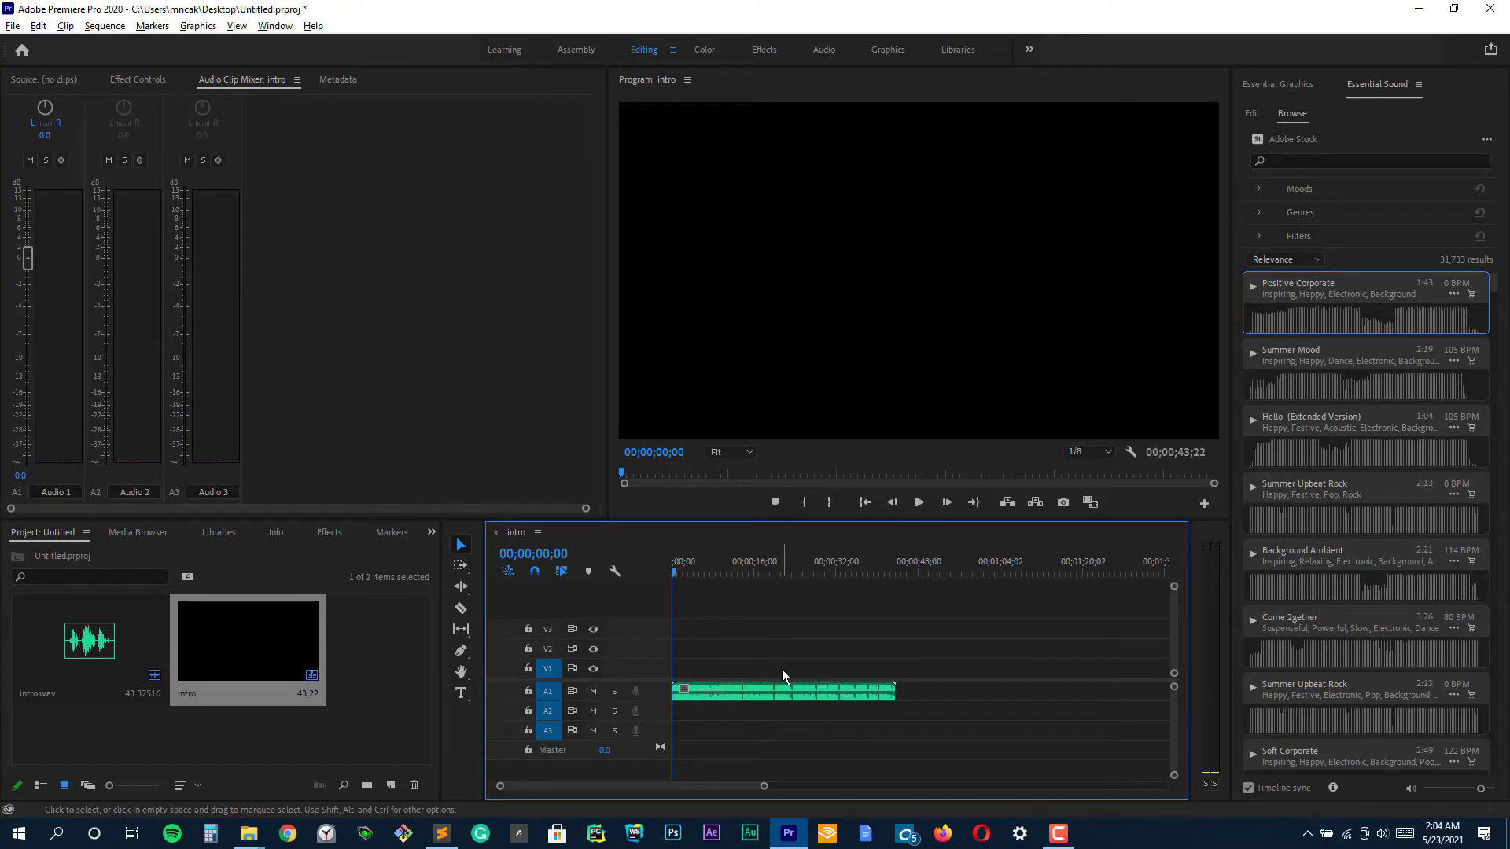
# - Open the Audio Track Mixer and set the volumes: Audio 1 to -2.6 dB, Audio 2 to 4.9 dB, Audio 3 to -2.8 dB, Master to -3.7 dB
pyautogui.click(281, 28)
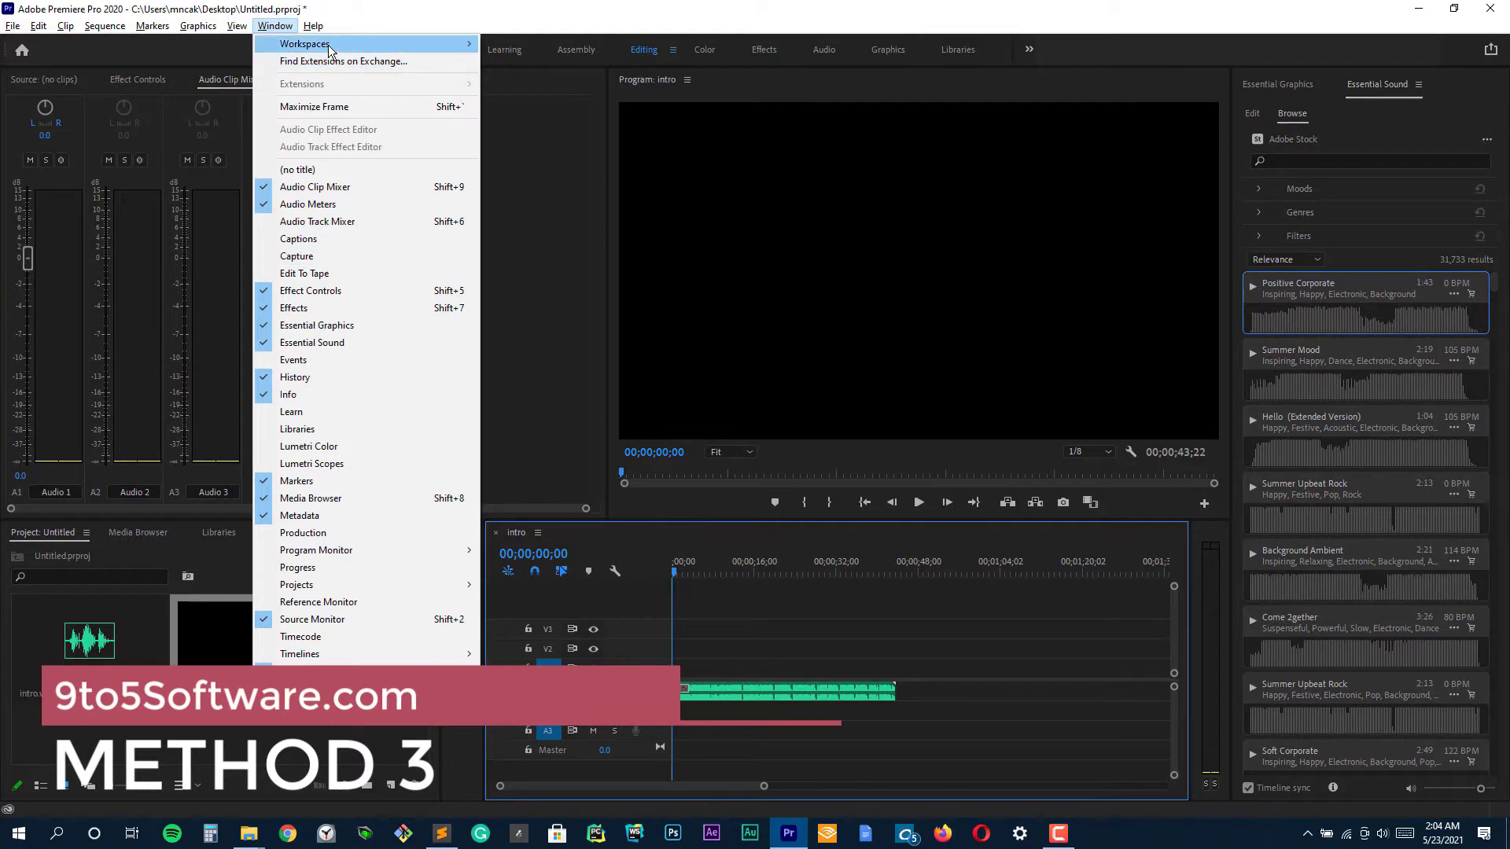
pyautogui.click(398, 227)
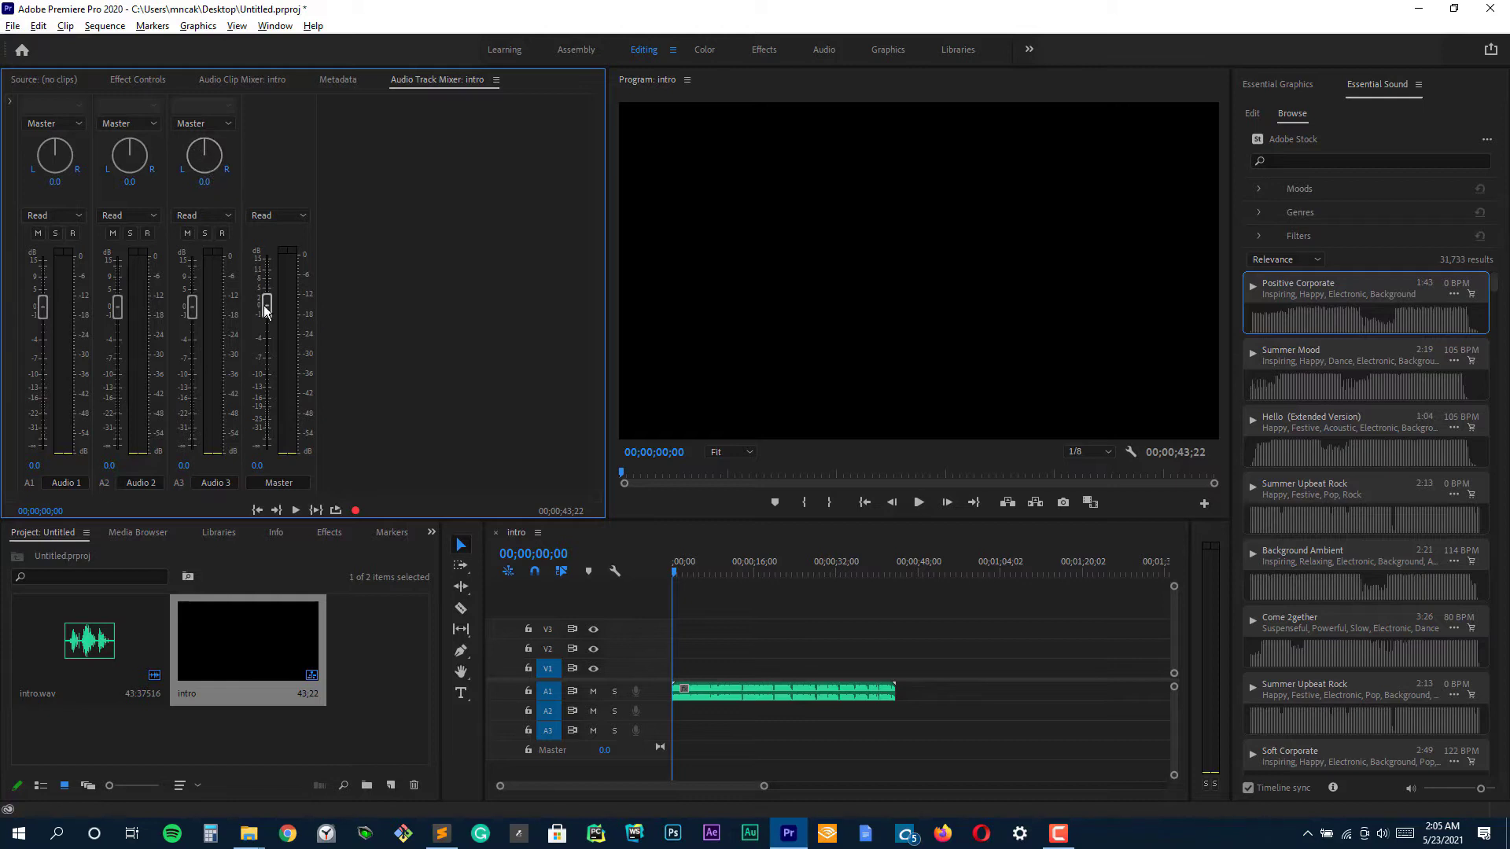
pyautogui.moveTo(264, 308); pyautogui.dragTo(43, 324)
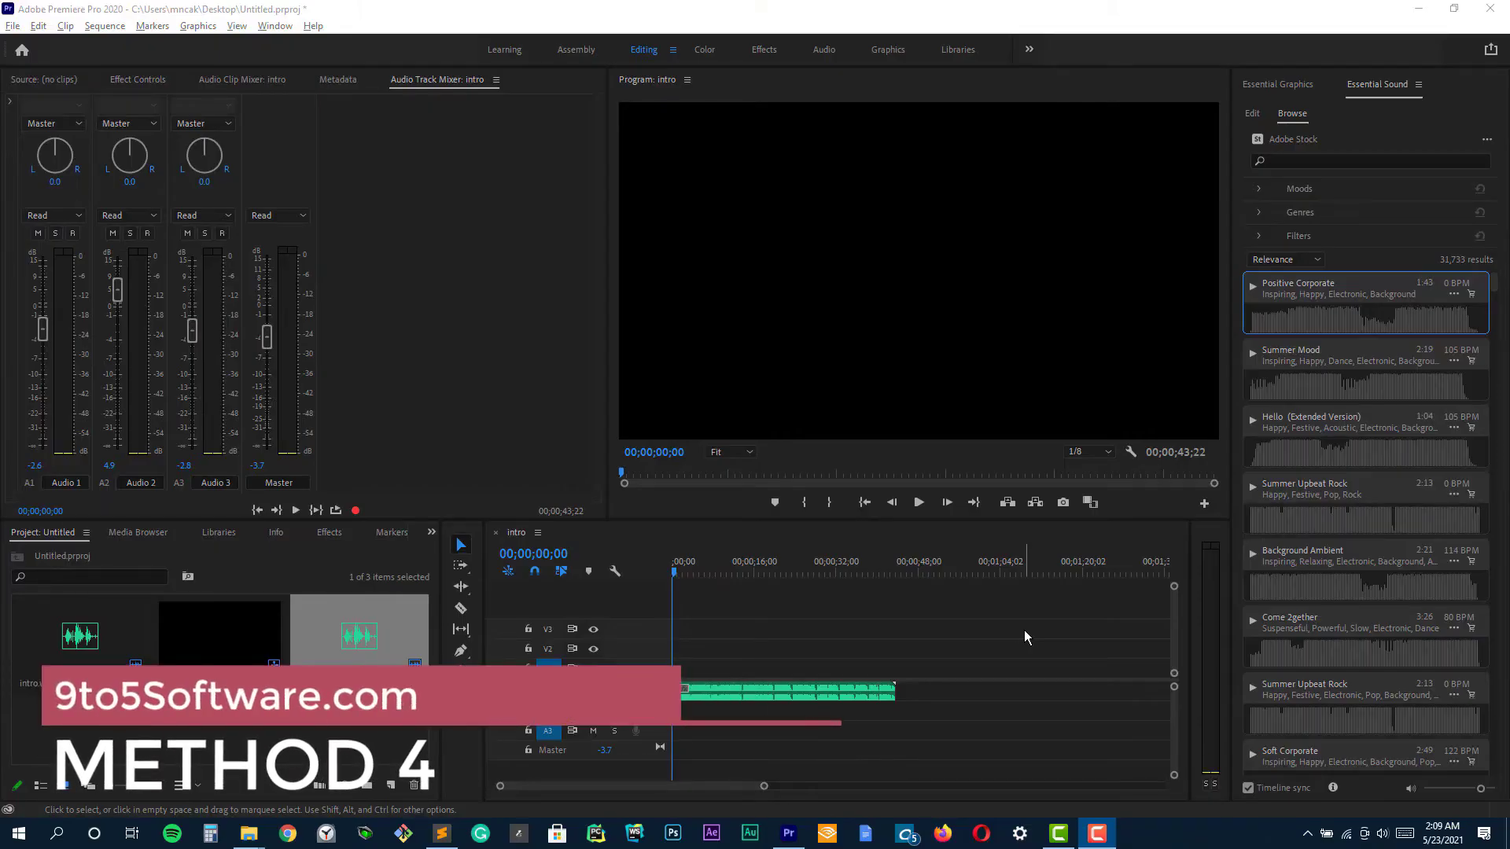
pyautogui.click(1024, 629)
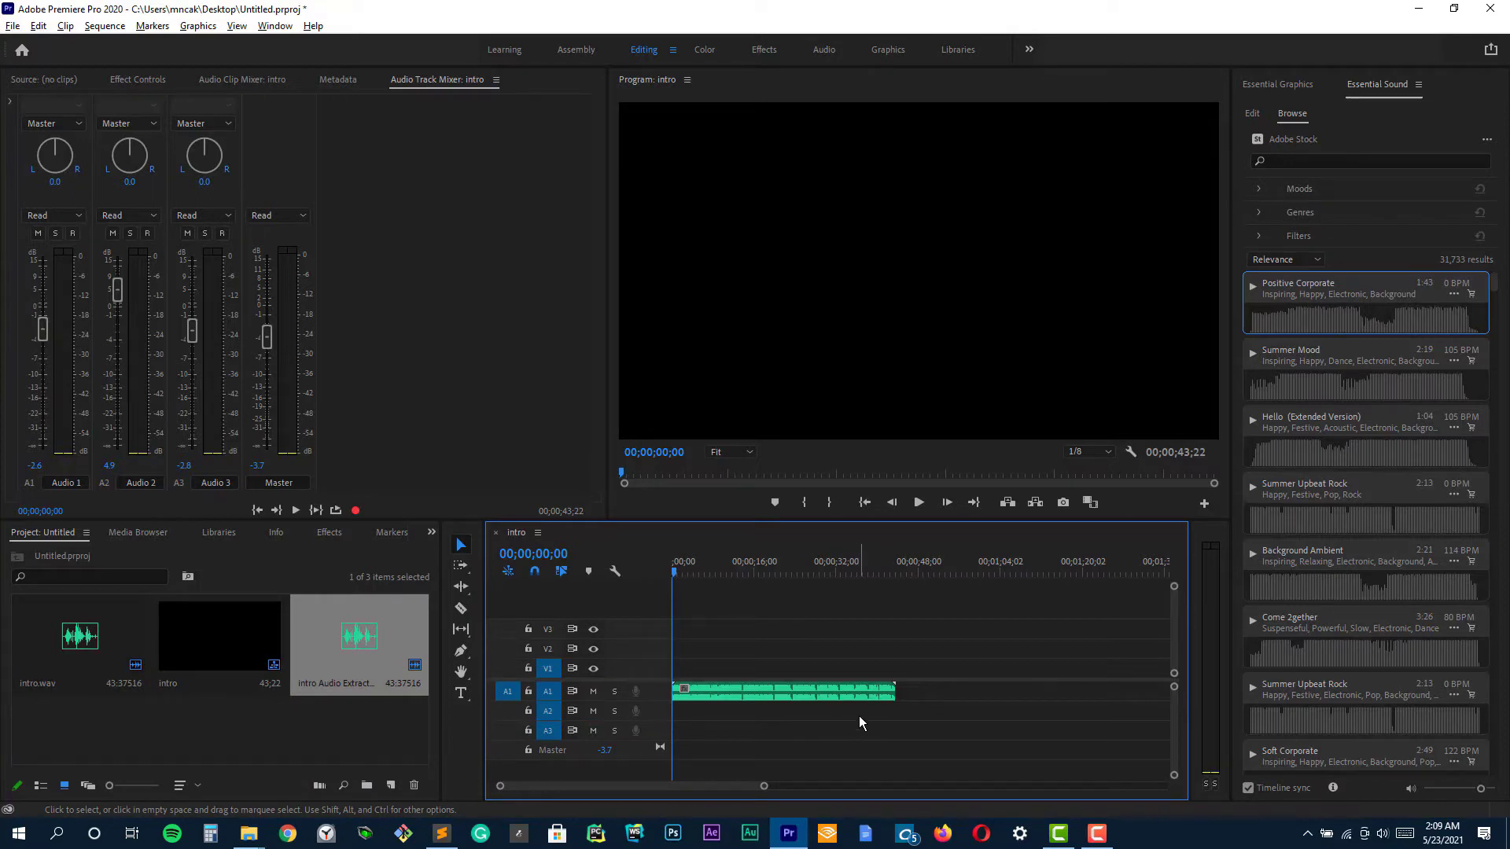
pyautogui.moveTo(795, 744)
pyautogui.mouseDown()
pyautogui.moveTo(758, 666)
pyautogui.moveTo(938, 734)
pyautogui.moveTo(739, 706)
pyautogui.moveTo(831, 619)
pyautogui.moveTo(965, 690)
pyautogui.moveTo(979, 760)
pyautogui.moveTo(792, 752)
pyautogui.mouseUp()
pyautogui.moveTo(796, 743); pyautogui.dragTo(958, 678)
pyautogui.moveTo(979, 751); pyautogui.dragTo(805, 748)
pyautogui.moveTo(976, 757); pyautogui.dragTo(916, 752)
pyautogui.moveTo(710, 746); pyautogui.dragTo(846, 731)
pyautogui.click(776, 695)
pyautogui.click(780, 725)
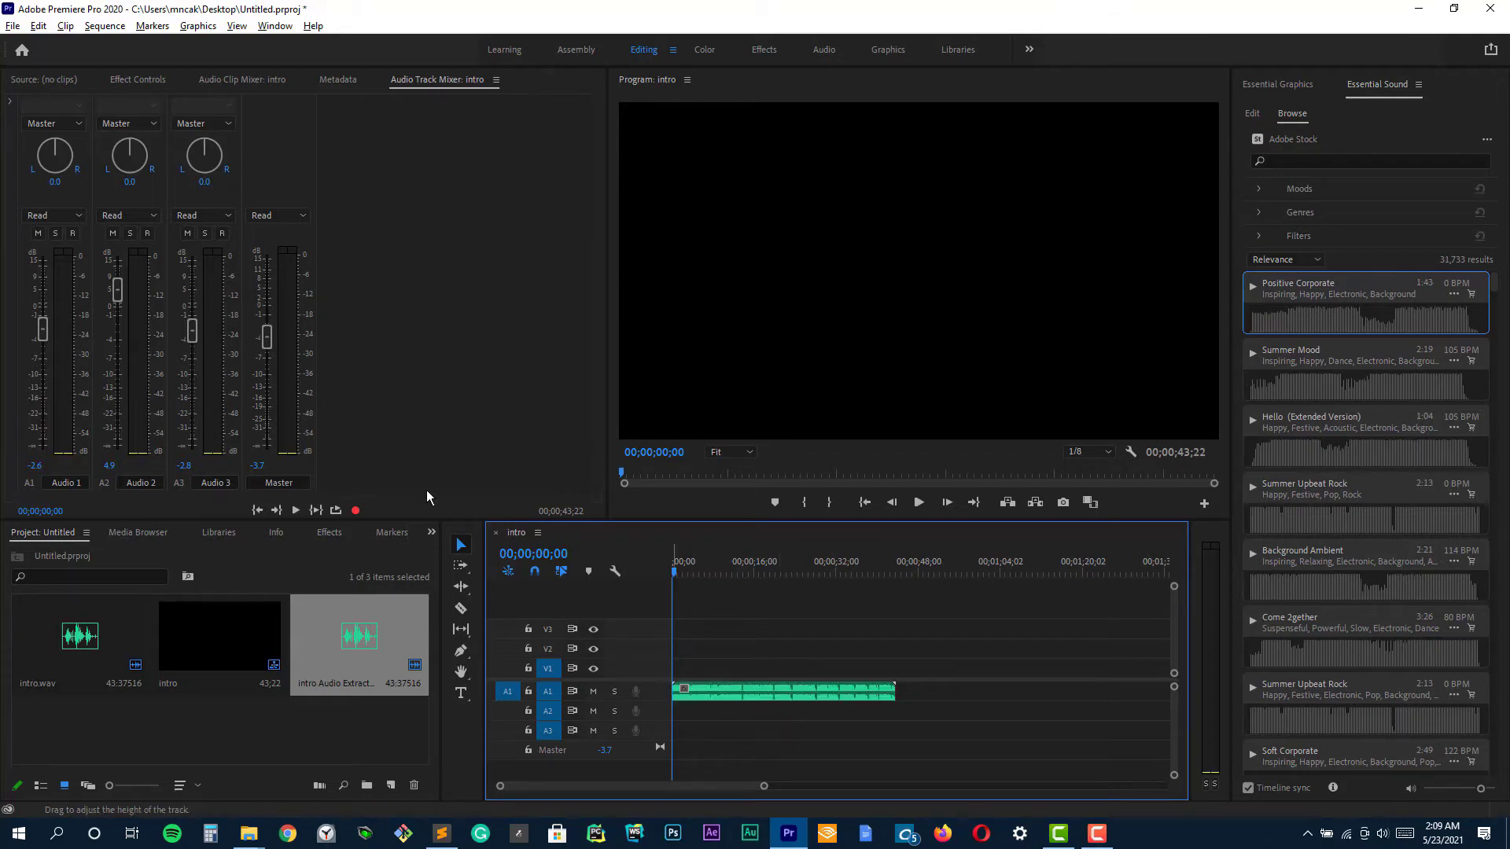
# - Open the Edit in Adobe Audition settings for the whole intro sequence
pyautogui.click(39, 26)
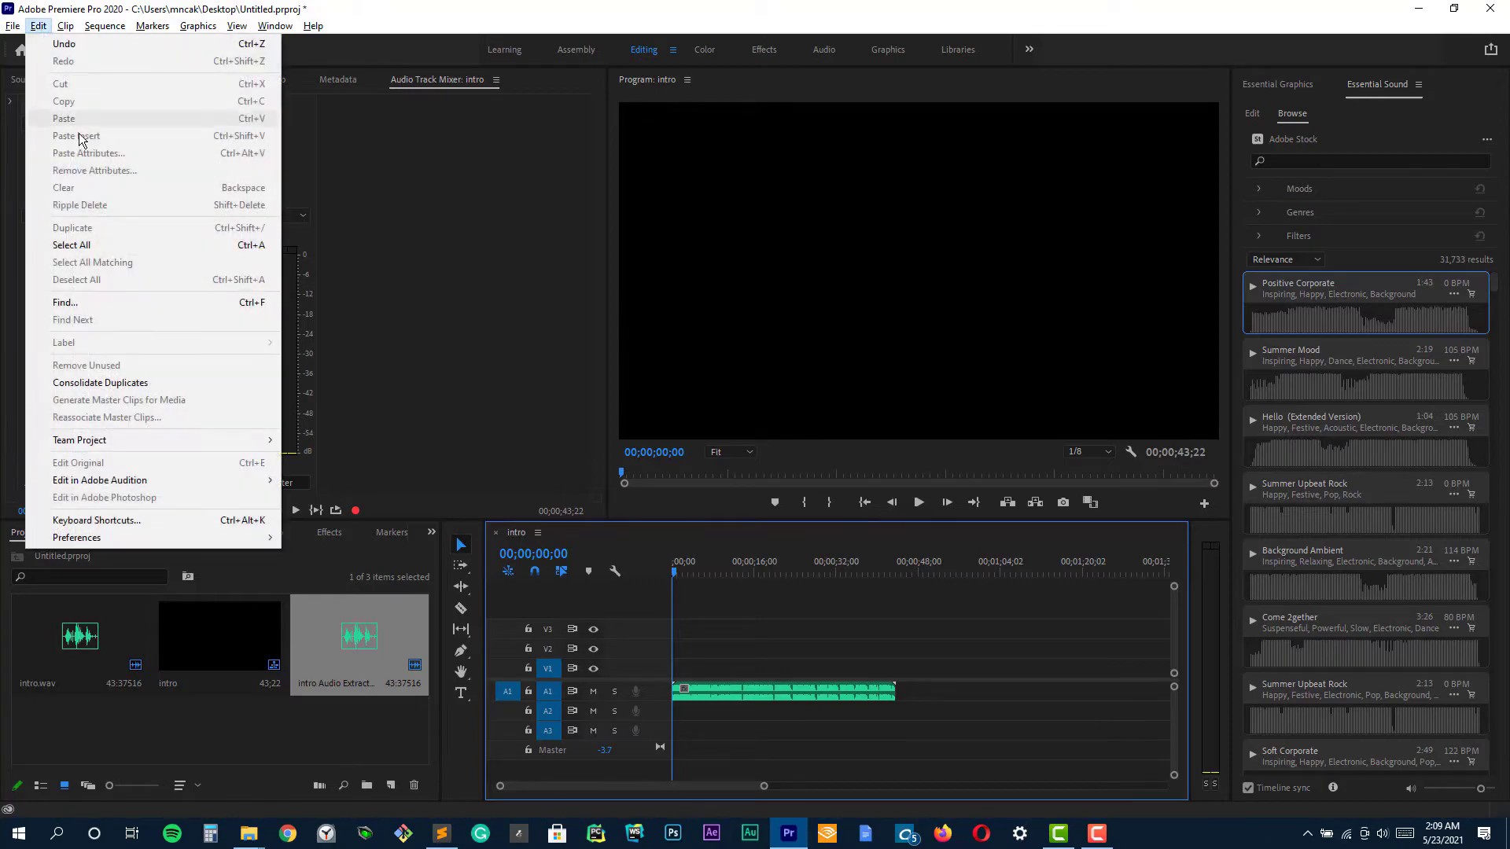
pyautogui.moveTo(162, 481)
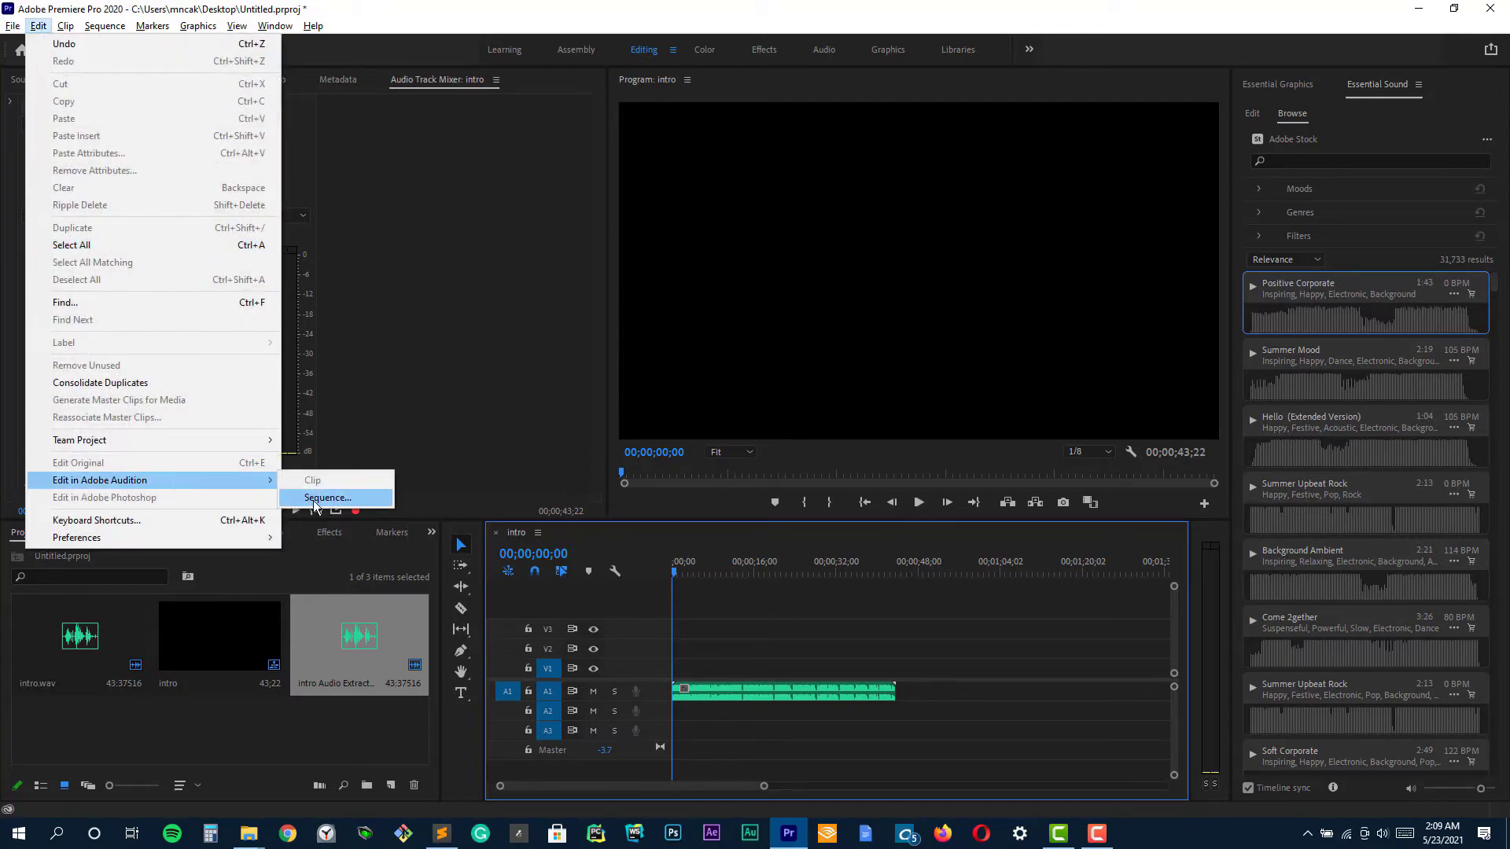
pyautogui.click(339, 504)
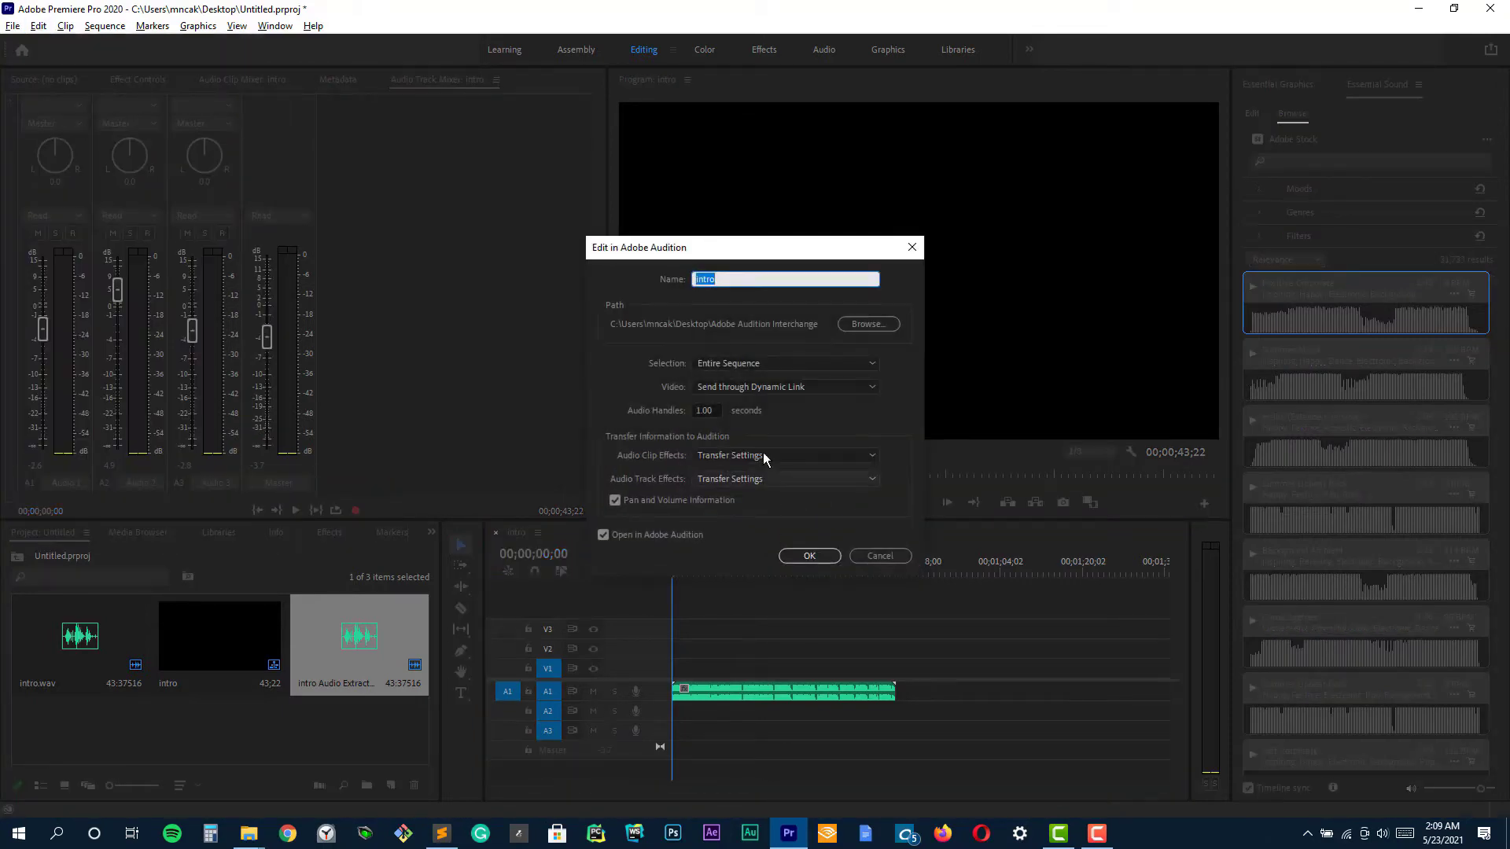